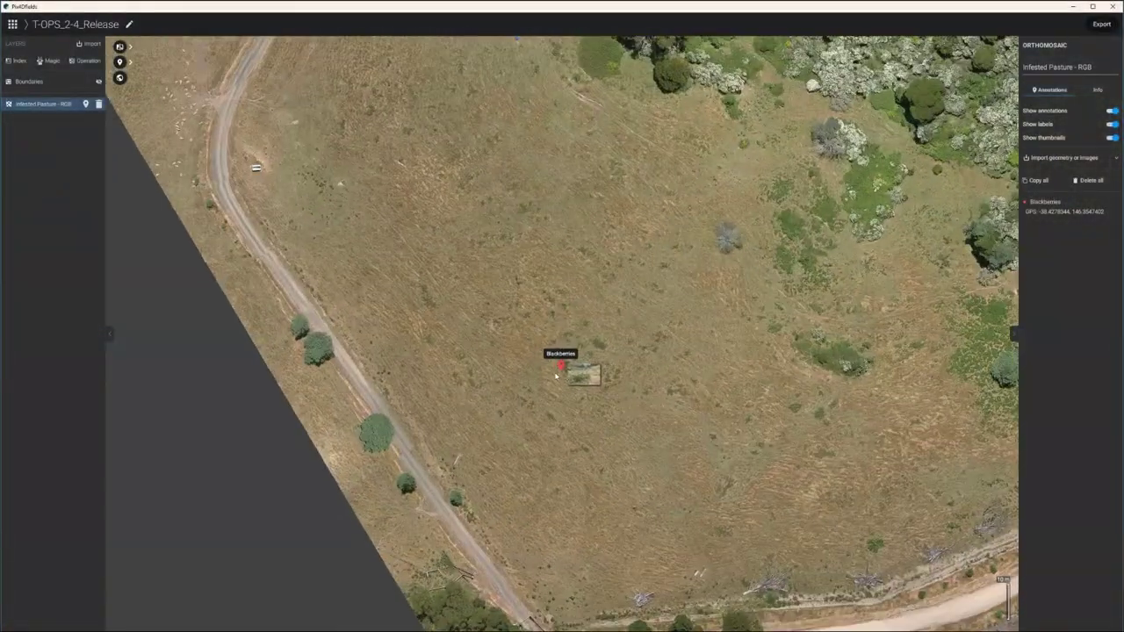
pyautogui.scroll(3, 565, 375)
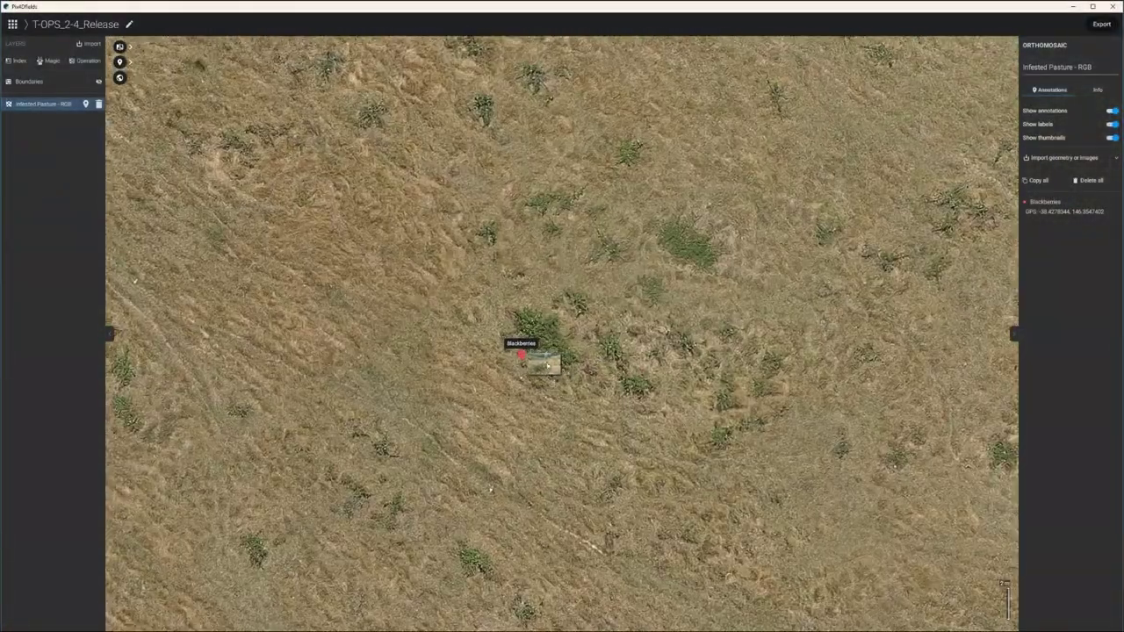
# View the photo attached to the Blackberries annotation, then return to the map
pyautogui.click(544, 363)
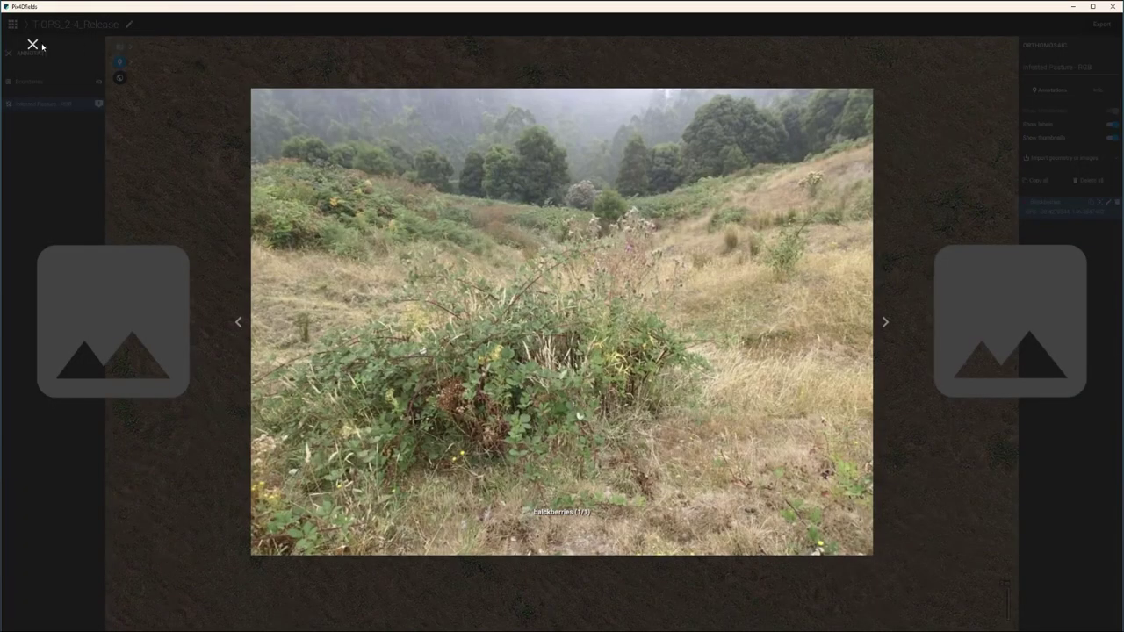
pyautogui.click(33, 44)
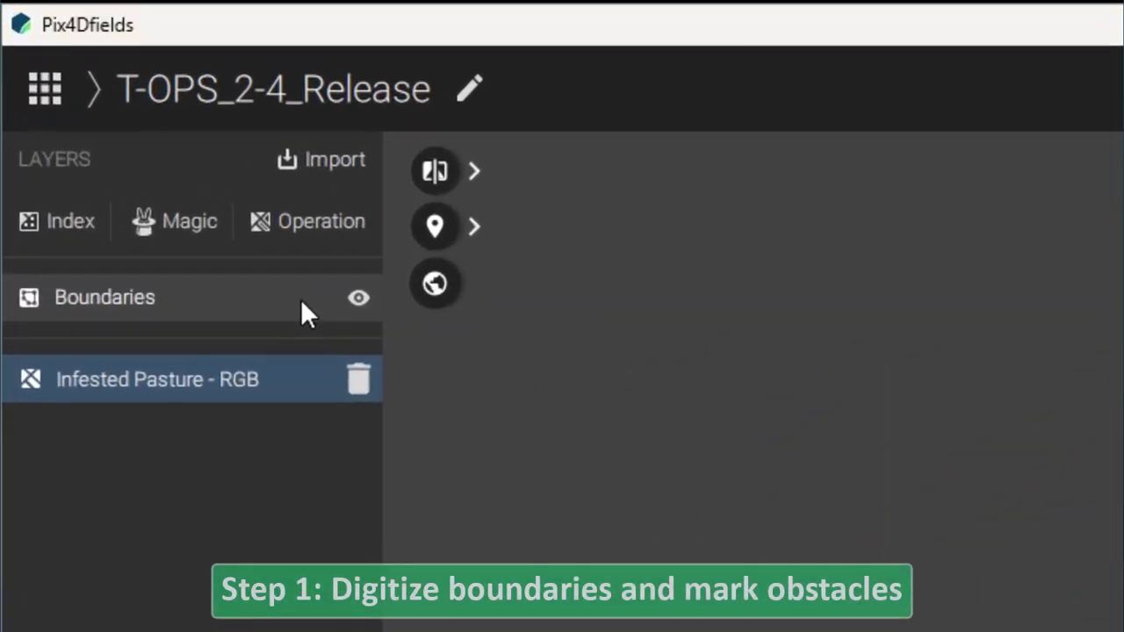
# On the Boundaries layer, start drawing a new field boundary zoomed in over the pasture
pyautogui.click(178, 183)
pyautogui.click(280, 133)
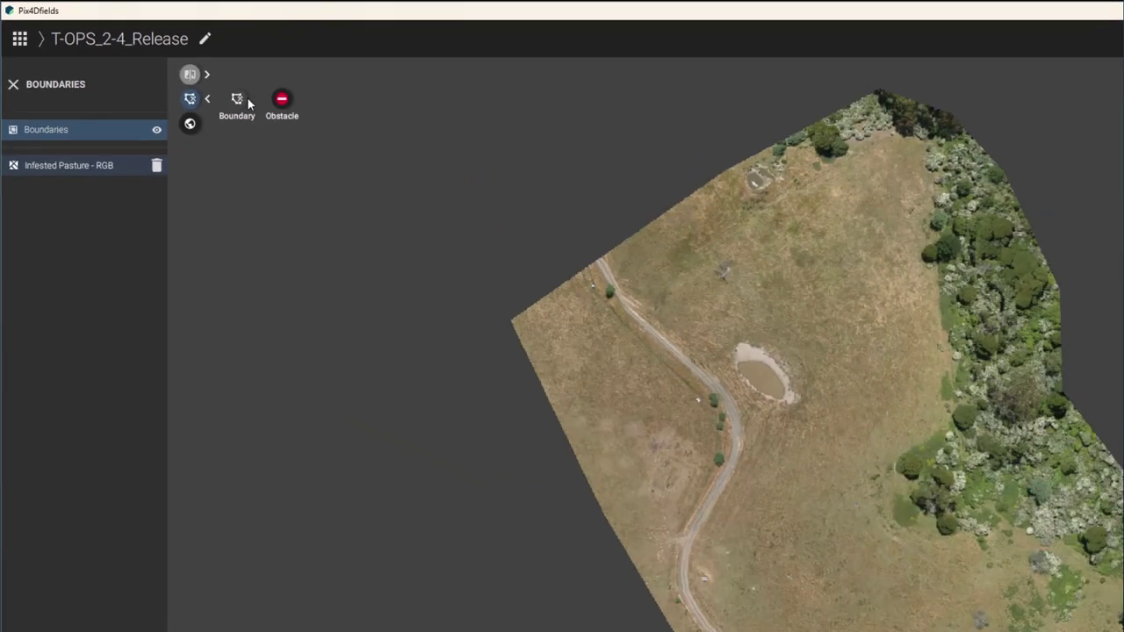
pyautogui.click(246, 103)
pyautogui.scroll(5, 783, 631)
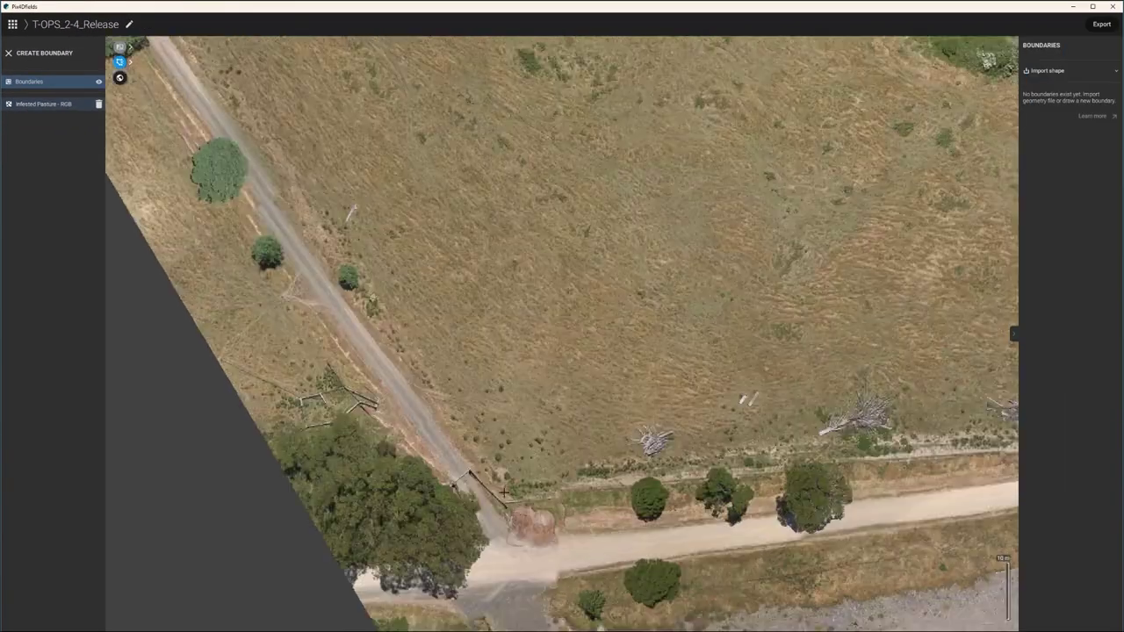
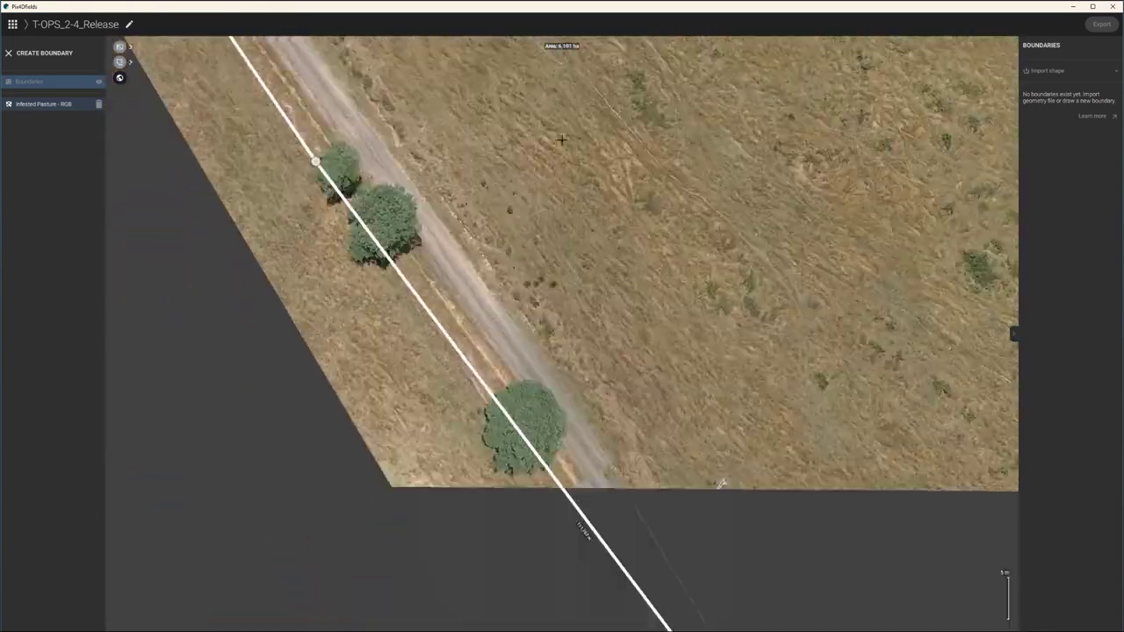
# Close the field outline and save it as the 6.104 ha 'Boundary'
pyautogui.scroll(-10, 537, 156)
pyautogui.press('Return')
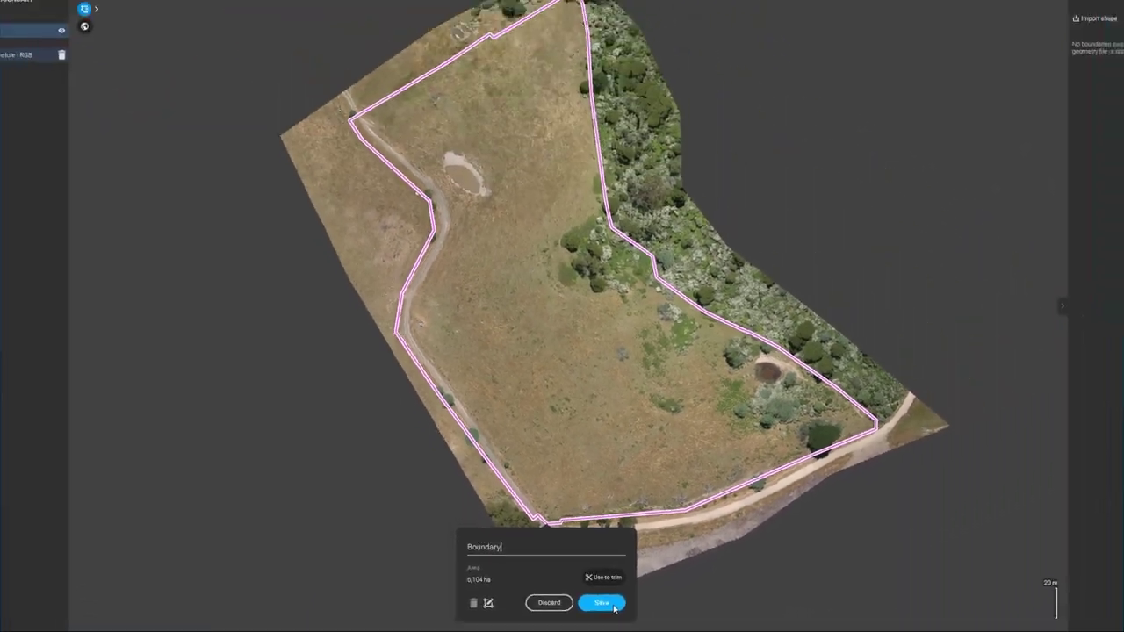
pyautogui.click(656, 595)
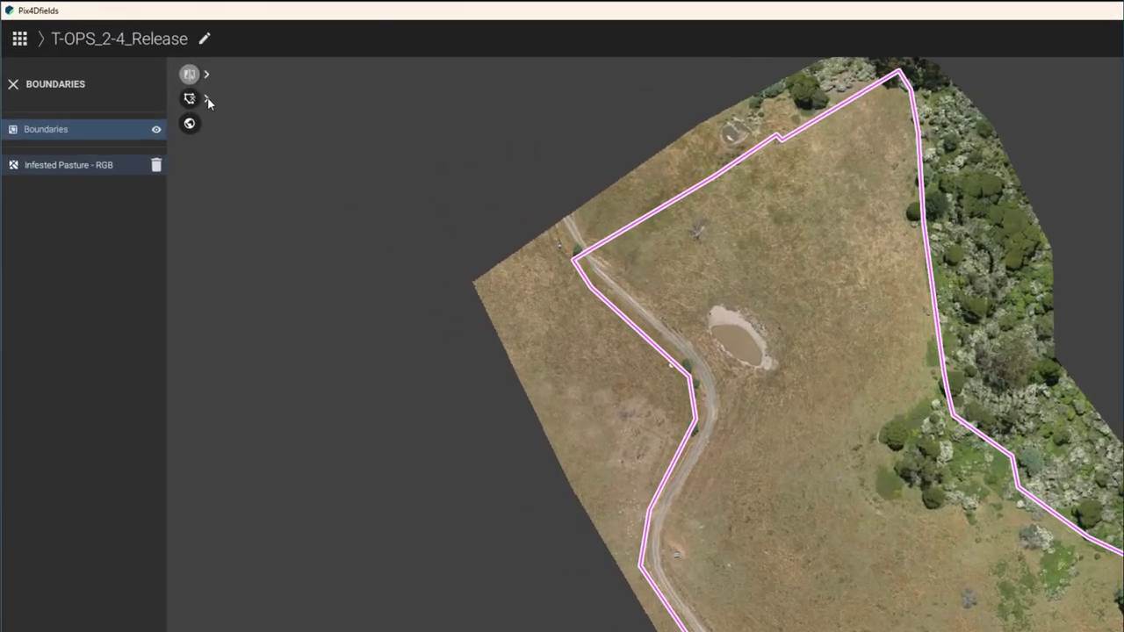
pyautogui.click(130, 61)
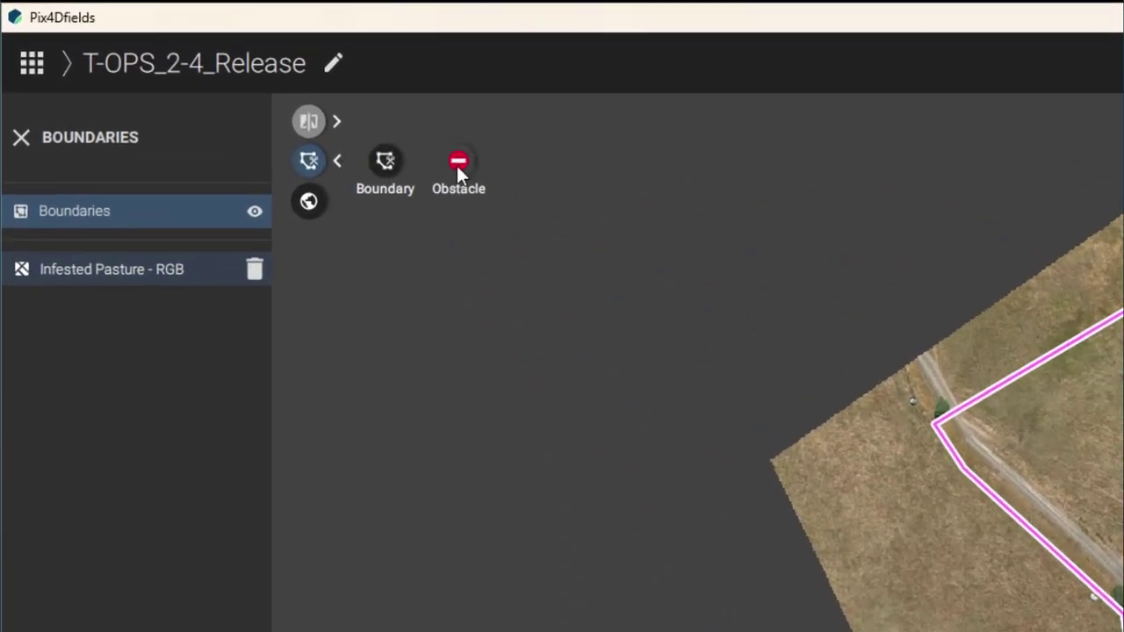
# Switch to obstacle drawing and outline the obstacle around the pond
pyautogui.click(463, 162)
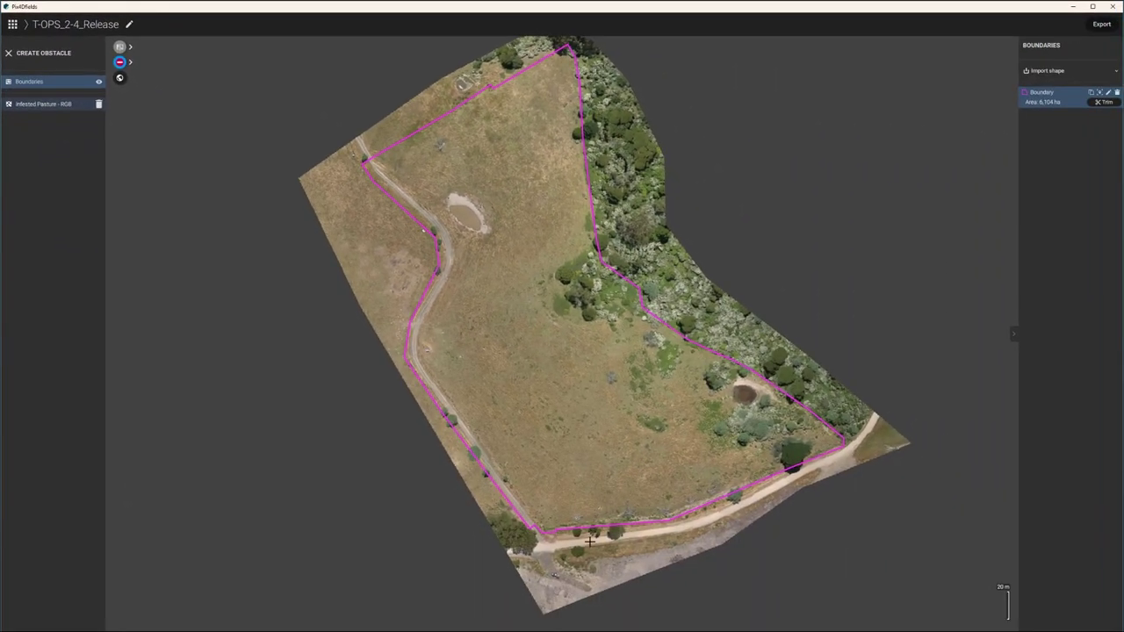
pyautogui.scroll(6, 590, 542)
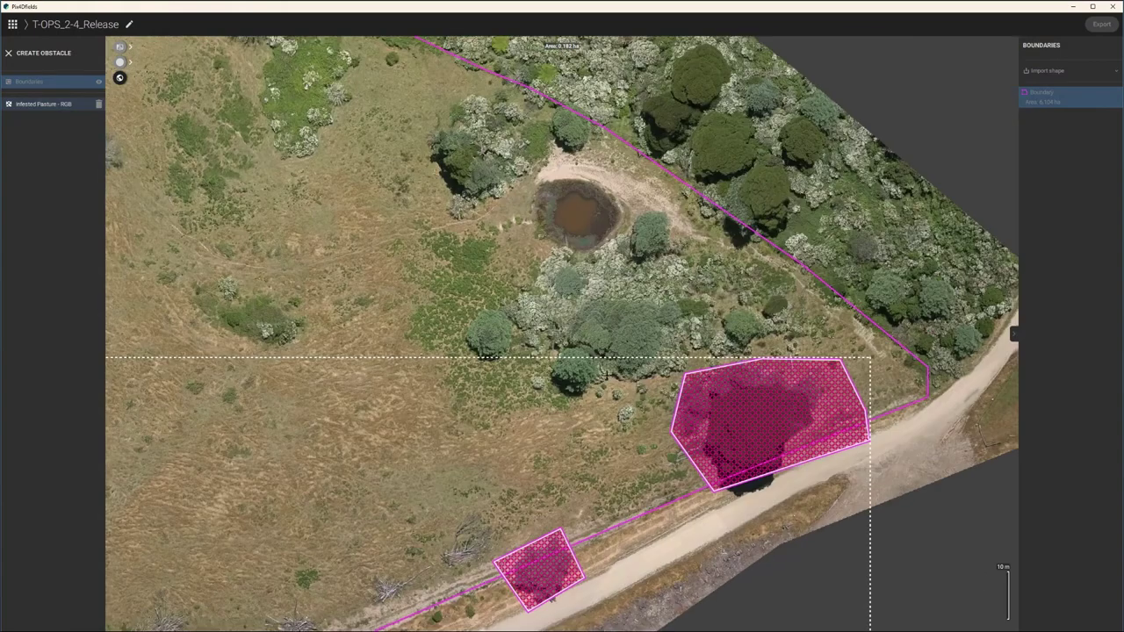
pyautogui.click(492, 244)
pyautogui.click(387, 184)
pyautogui.click(484, 52)
pyautogui.click(527, 282)
pyautogui.click(474, 378)
pyautogui.click(628, 410)
pyautogui.click(760, 348)
pyautogui.click(835, 249)
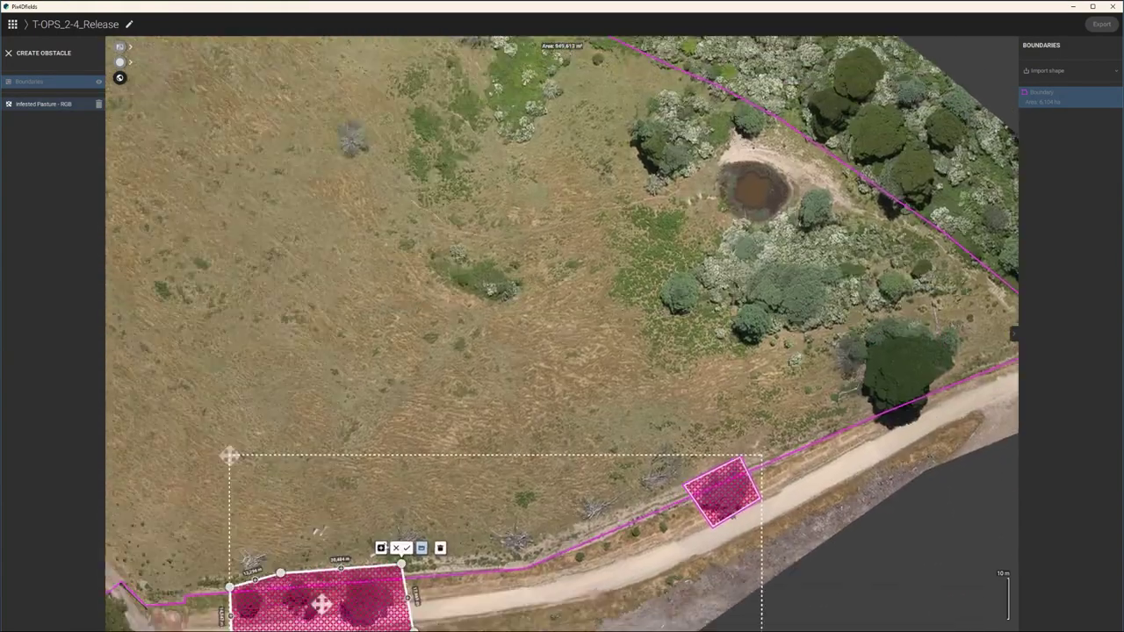
# Outline the large scrub patch near the top and the small square obstacles
pyautogui.click(498, 194)
pyautogui.click(577, 251)
pyautogui.click(606, 76)
pyautogui.click(753, 464)
pyautogui.click(798, 471)
pyautogui.moveTo(156, 68); pyautogui.dragTo(469, 301)
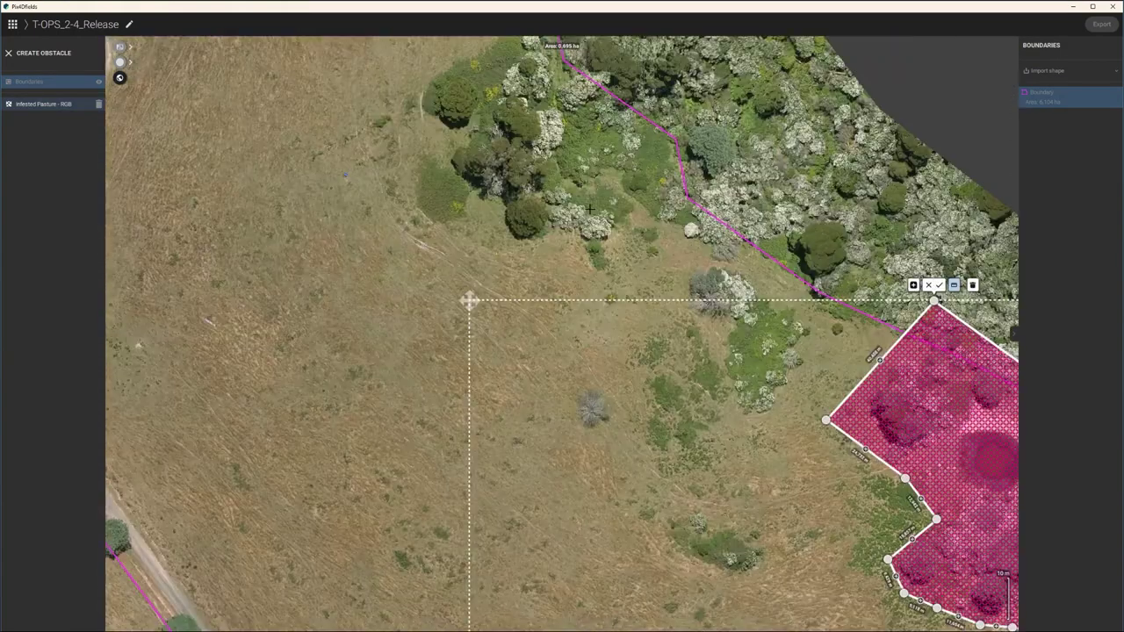
pyautogui.click(595, 401)
pyautogui.moveTo(426, 79); pyautogui.dragTo(408, 238)
pyautogui.click(546, 119)
pyautogui.click(408, 237)
# Outline another small obstacle and the diamond-shaped obstacle by the road
pyautogui.click(501, 406)
pyautogui.click(747, 321)
pyautogui.moveTo(582, 264); pyautogui.dragTo(582, 562)
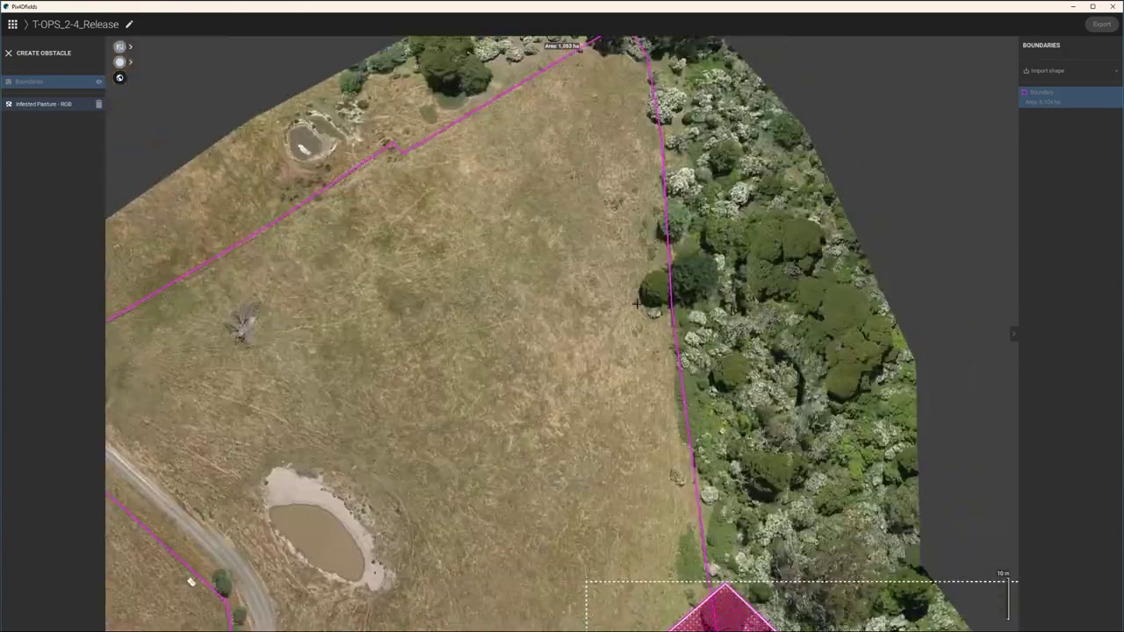
pyautogui.click(667, 202)
pyautogui.moveTo(677, 263); pyautogui.dragTo(702, 352)
pyautogui.click(312, 385)
pyautogui.click(344, 419)
# Outline the small triangle, the curved obstacle and the rectangular roadside obstacle
pyautogui.click(303, 426)
pyautogui.click(313, 385)
pyautogui.moveTo(263, 527); pyautogui.dragTo(469, 316)
pyautogui.click(298, 203)
pyautogui.click(323, 230)
pyautogui.click(275, 244)
pyautogui.click(298, 204)
pyautogui.click(498, 389)
pyautogui.moveTo(570, 571); pyautogui.dragTo(615, 123)
pyautogui.click(428, 347)
pyautogui.click(471, 397)
pyautogui.click(442, 431)
pyautogui.click(389, 368)
pyautogui.click(429, 347)
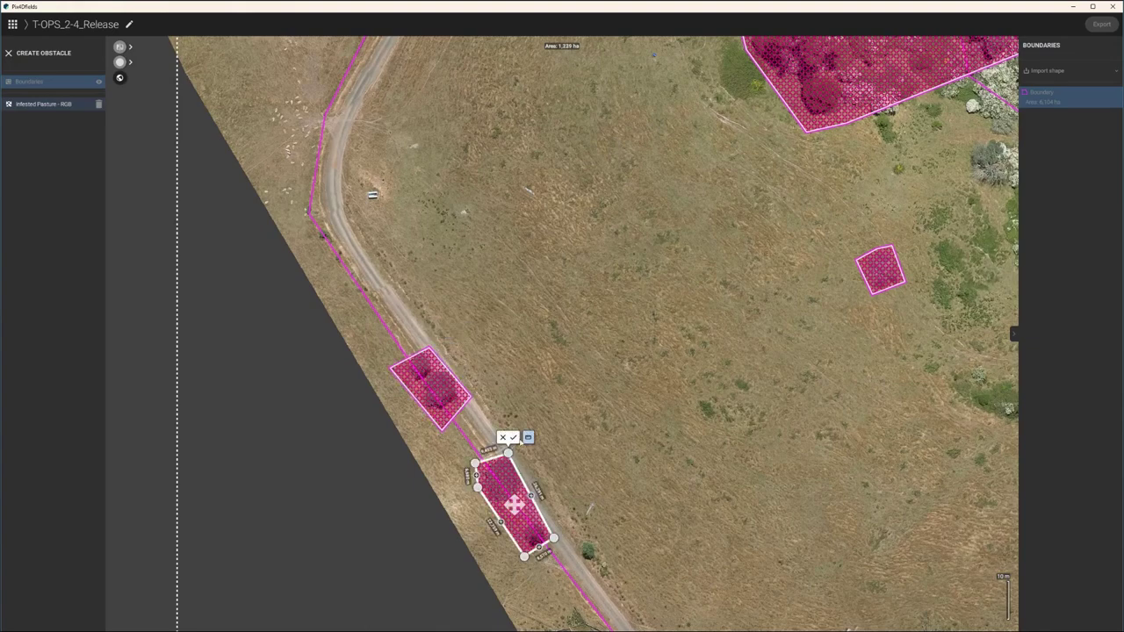
# Finish the obstacle patches and save them as the 1.242 ha Obstacle
pyautogui.scroll(-3, 512, 439)
pyautogui.scroll(2, 448, 344)
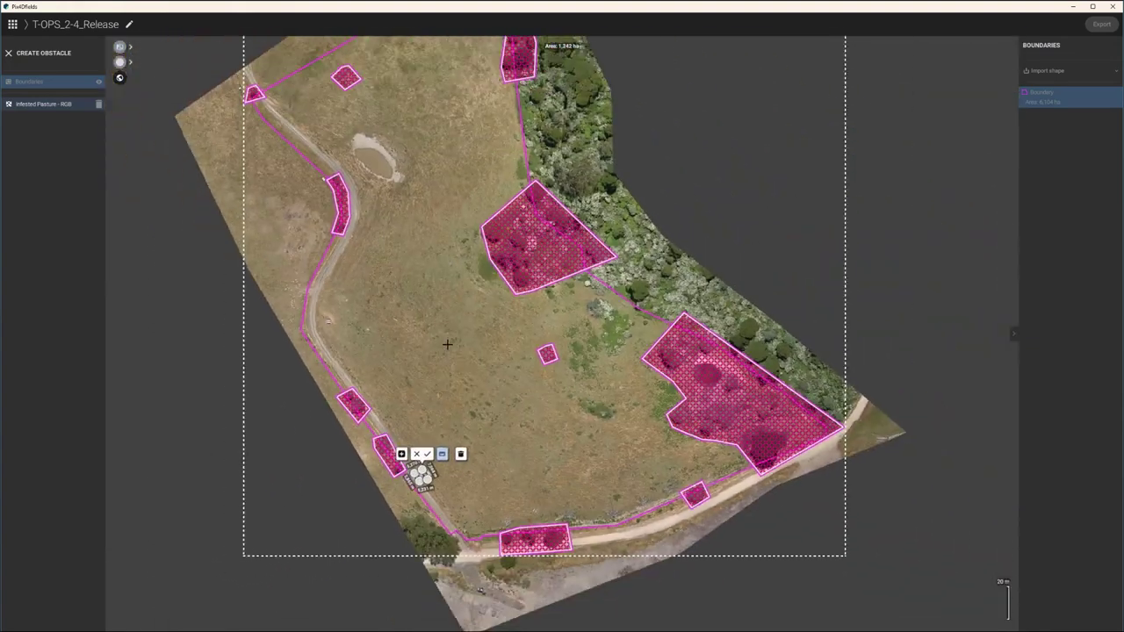
pyautogui.click(422, 454)
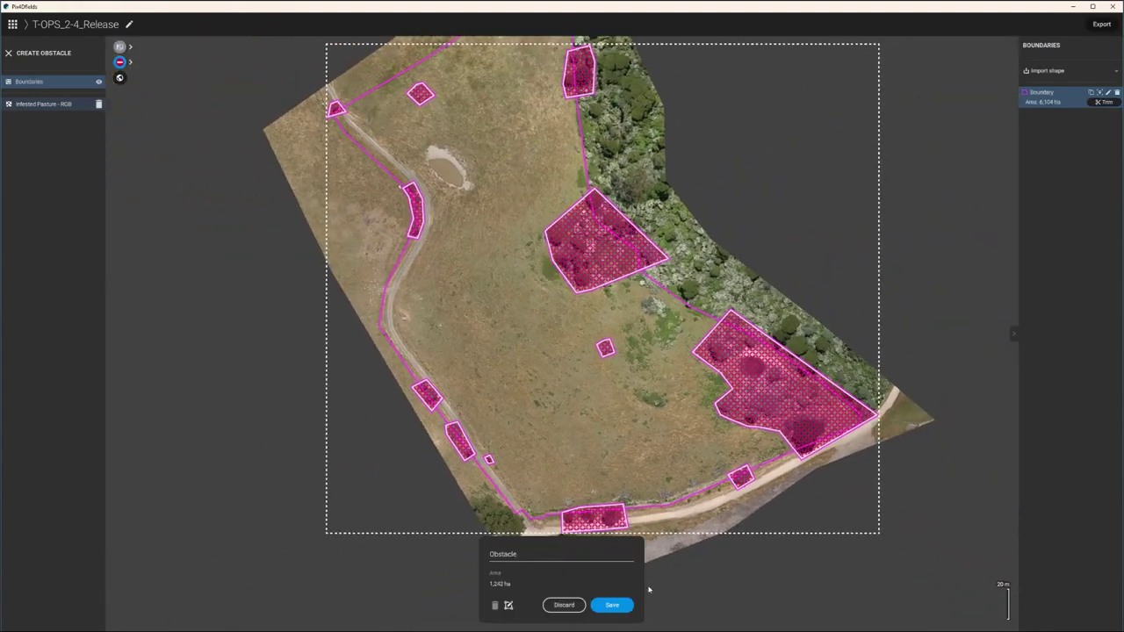
pyautogui.click(612, 605)
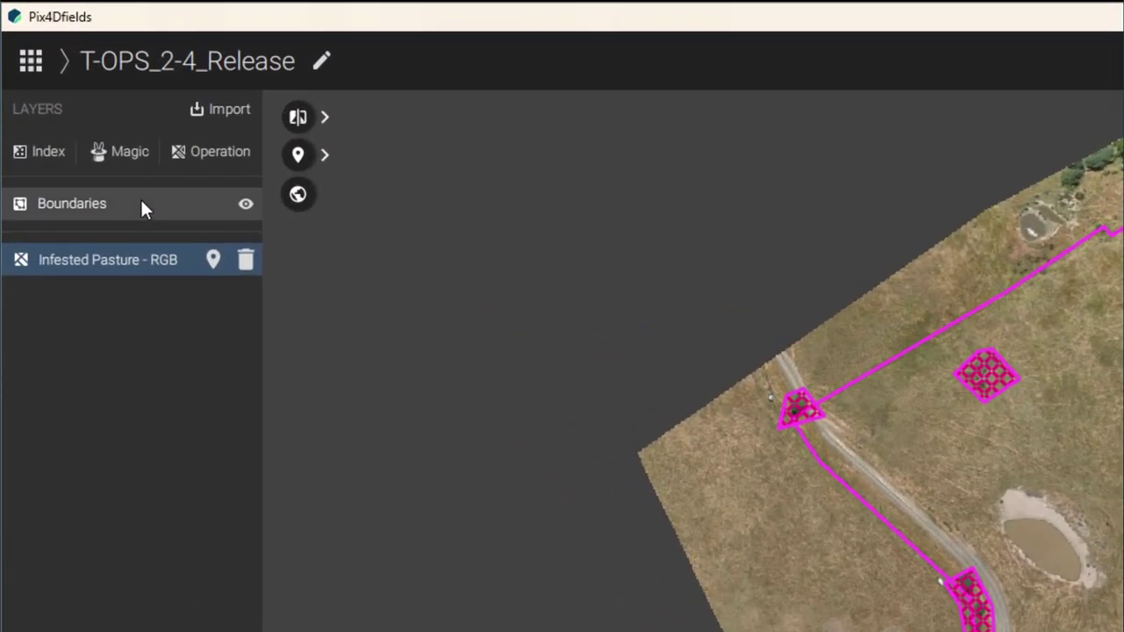
# Trim the Infested Pasture - RGB map to the Boundary outline
pyautogui.click(92, 136)
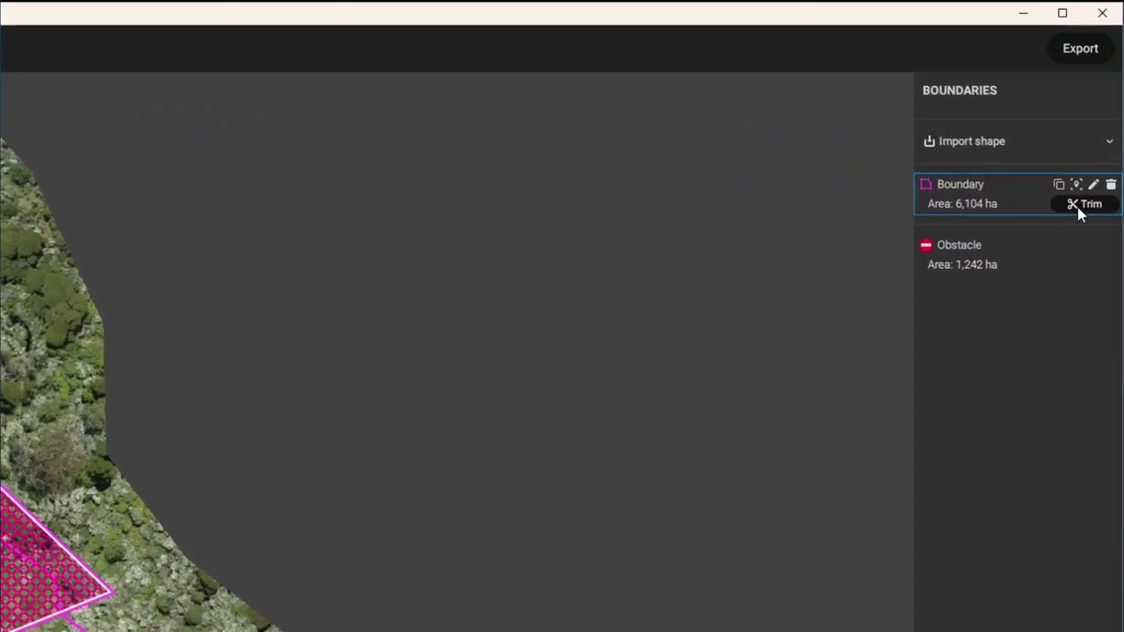
pyautogui.click(1097, 209)
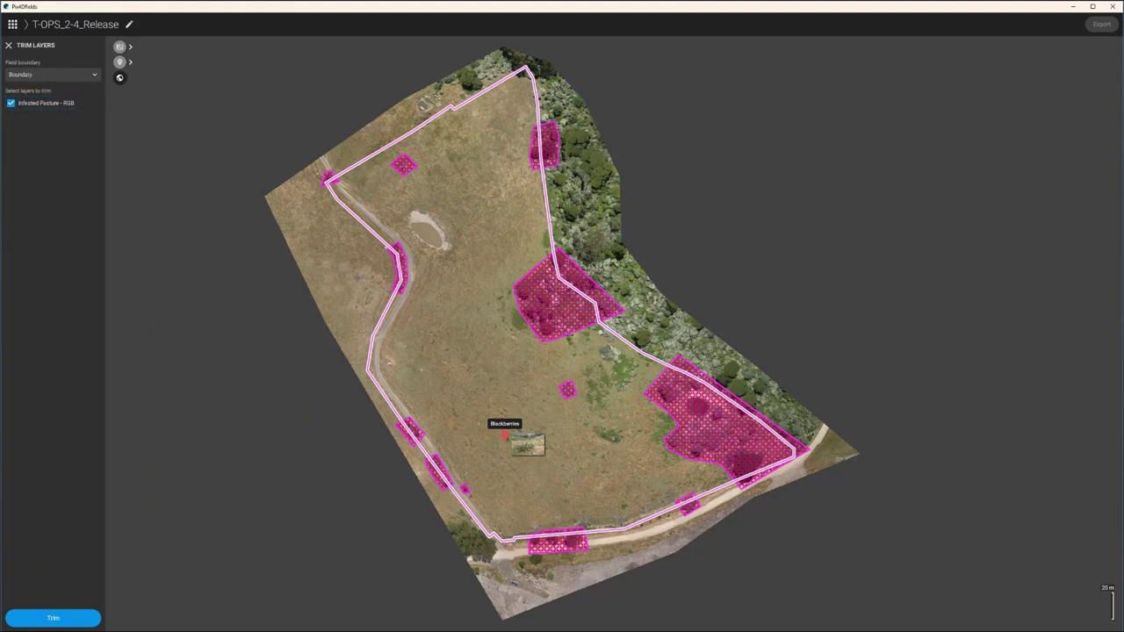
pyautogui.click(82, 619)
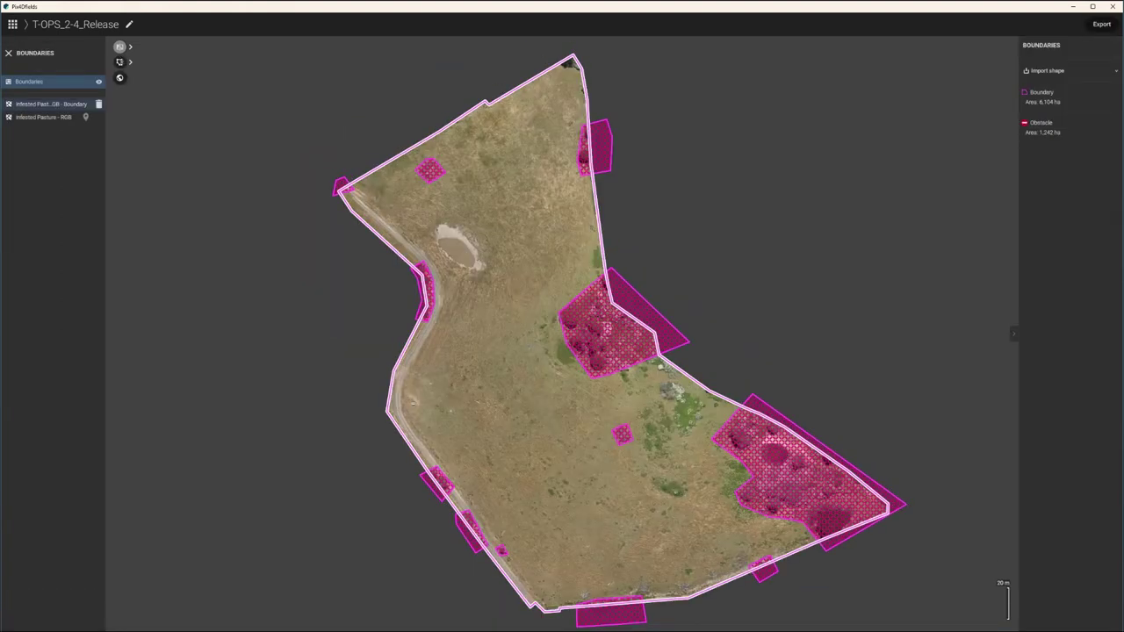
# Rename the trimmed layer to 'Infested Pasture - Trimmed'
pyautogui.click(8, 54)
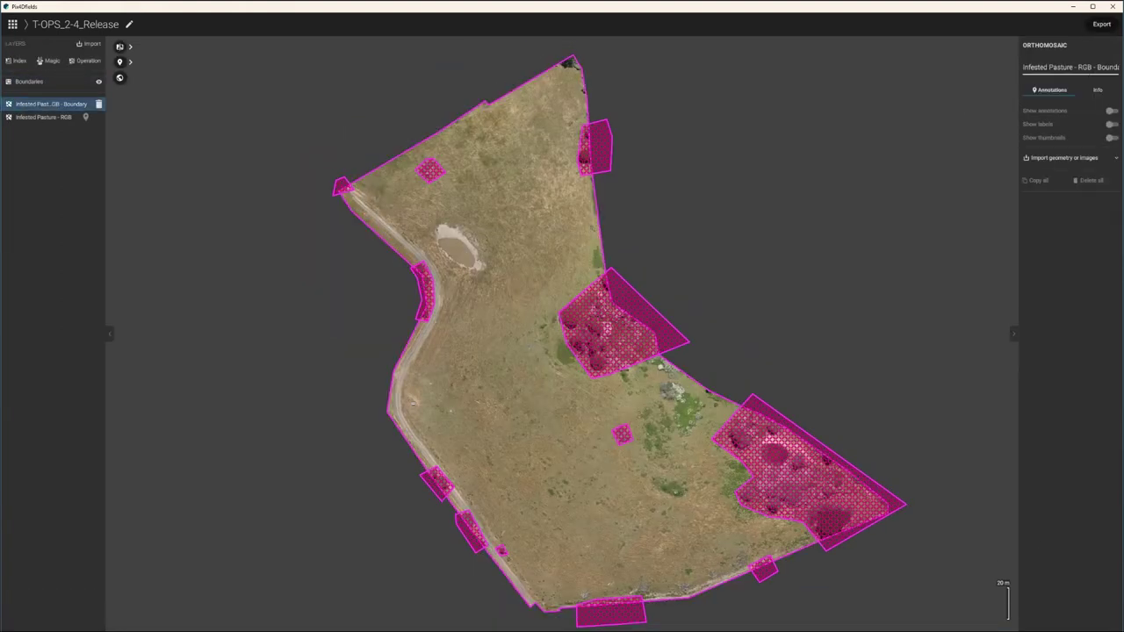
pyautogui.write('med')
pyautogui.press('Return')
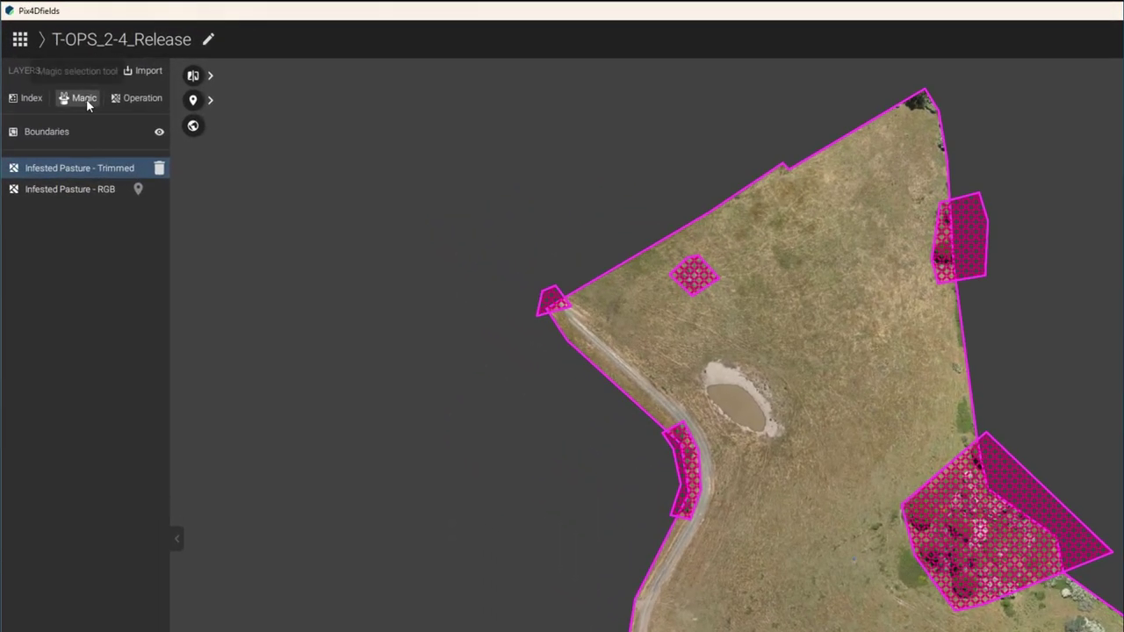
# Start a Magic selection on the trimmed layer with a 2 m cell size
pyautogui.click(86, 98)
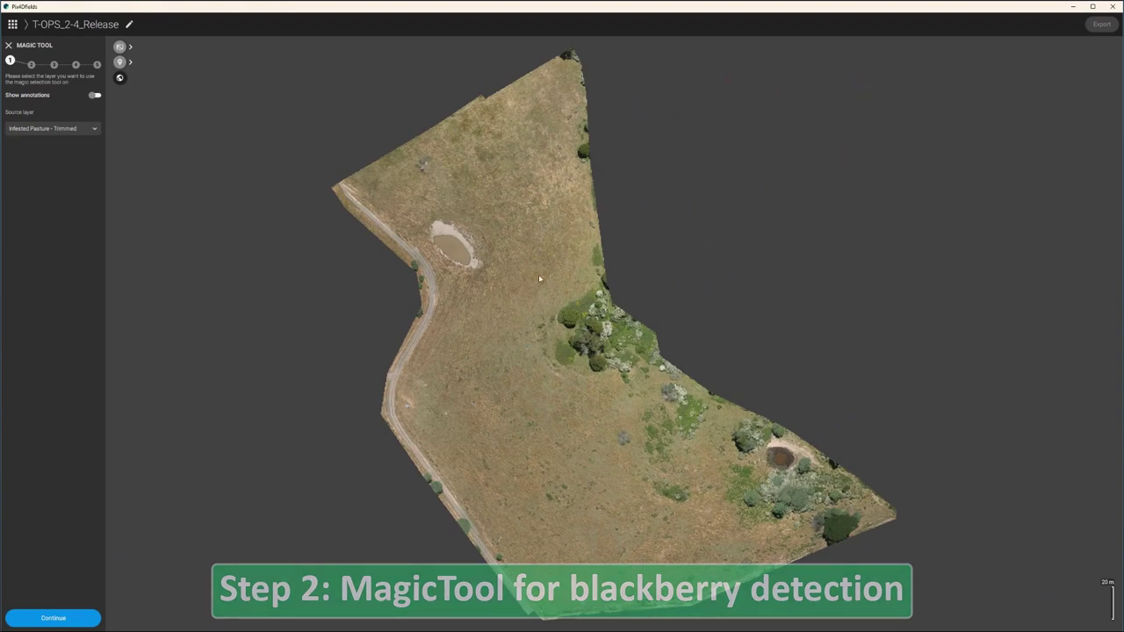
pyautogui.click(82, 622)
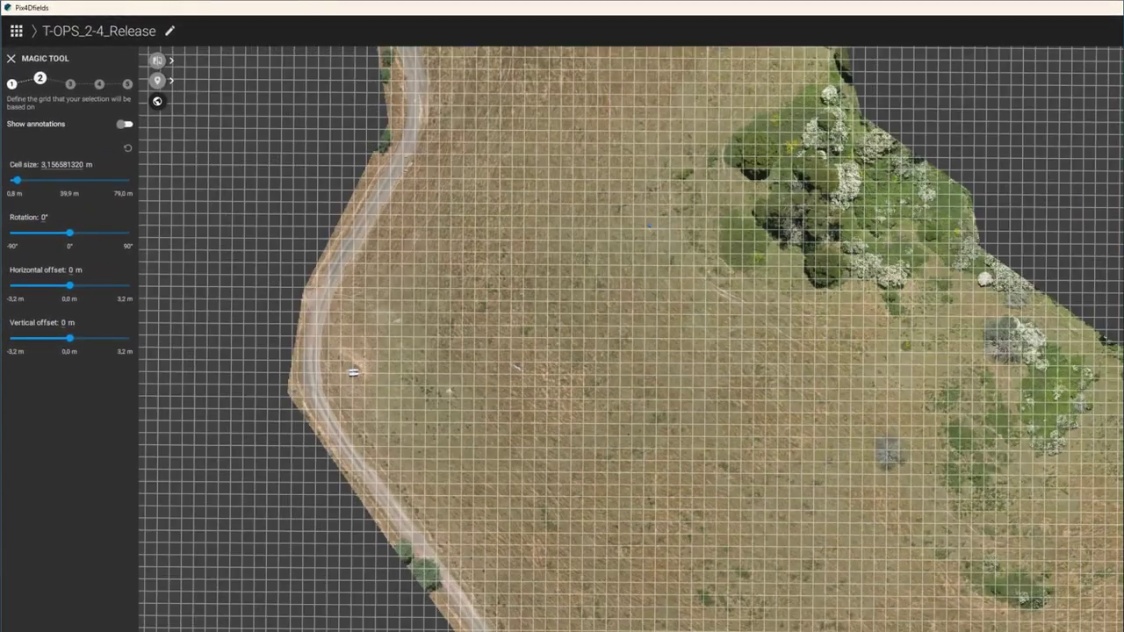
pyautogui.scroll(4, 707, 606)
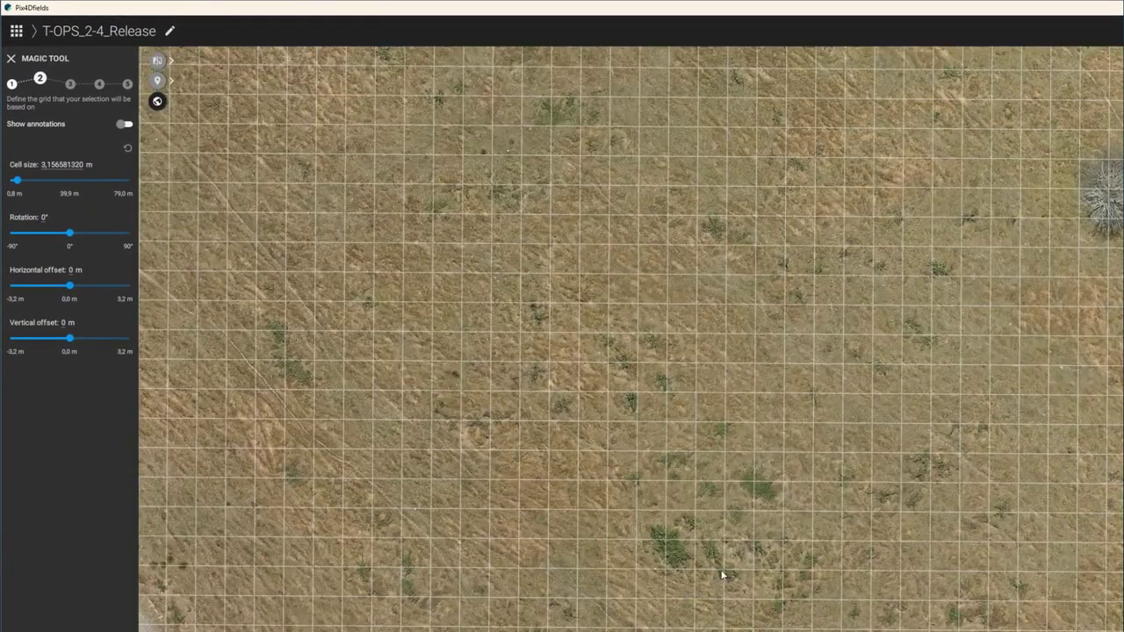
pyautogui.write('1')
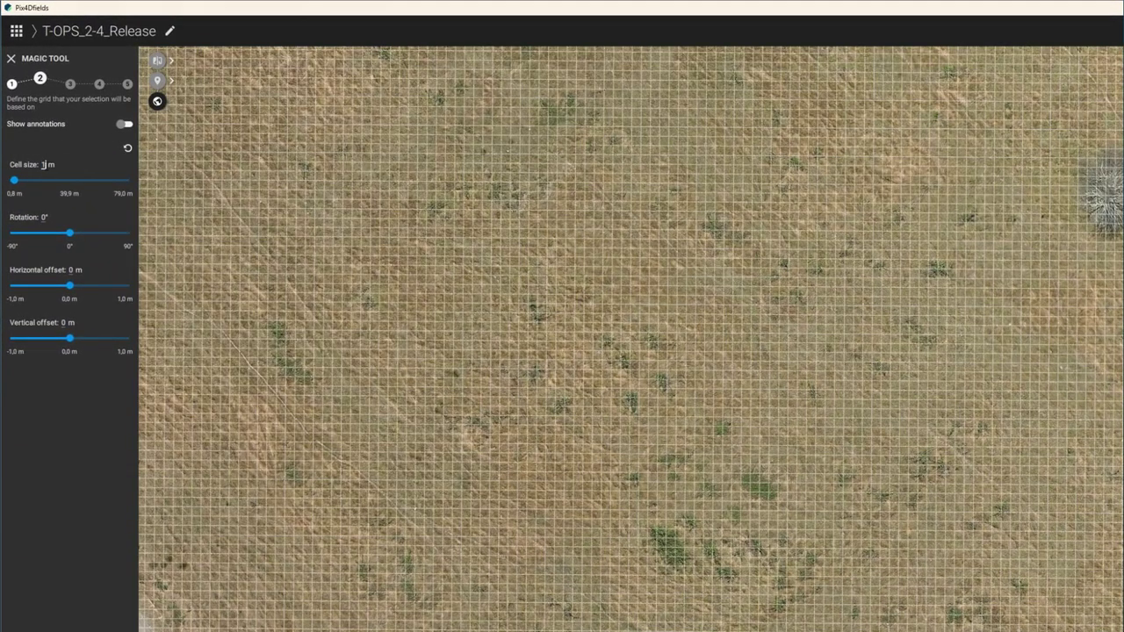
pyautogui.write('.5')
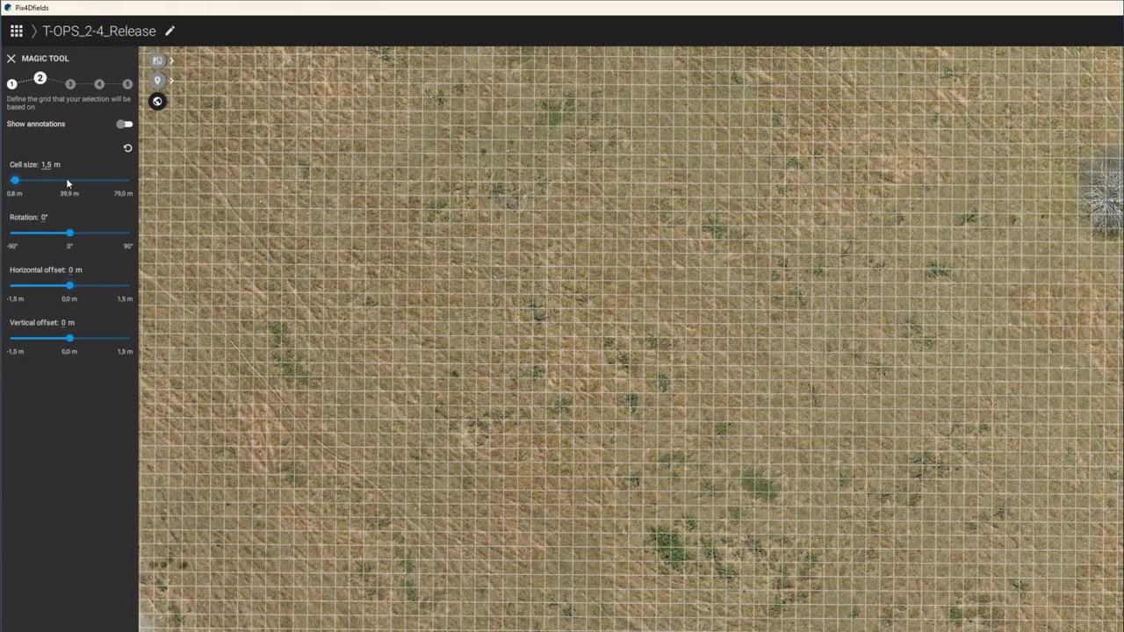
pyautogui.press('BackSpace')
pyautogui.press('BackSpace')
pyautogui.press('BackSpace')
pyautogui.write('2')
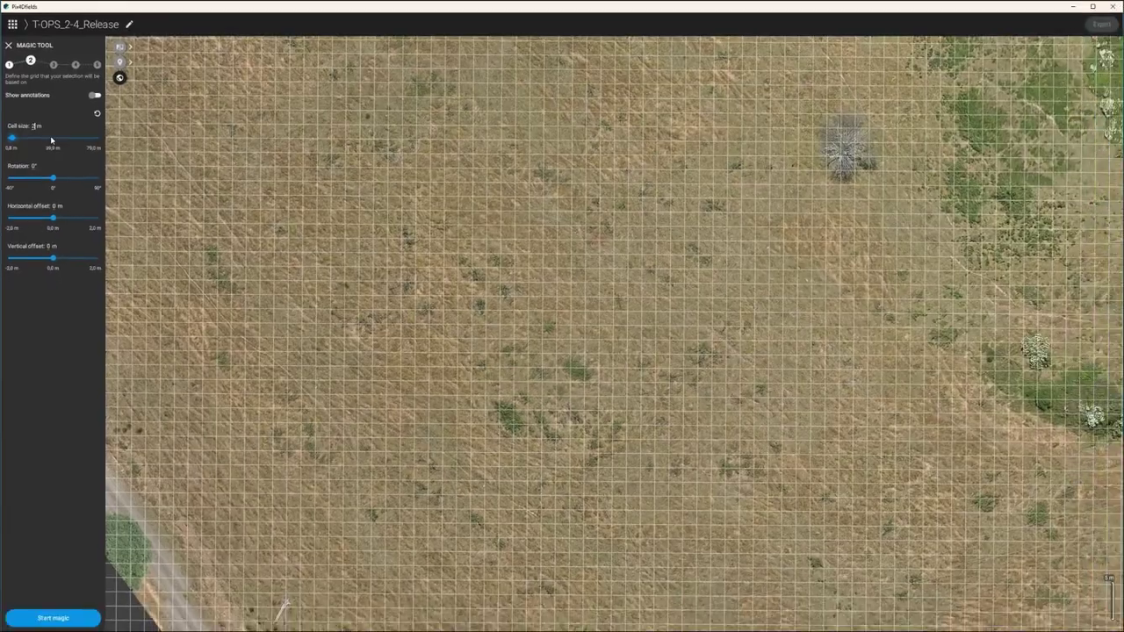
pyautogui.click(66, 618)
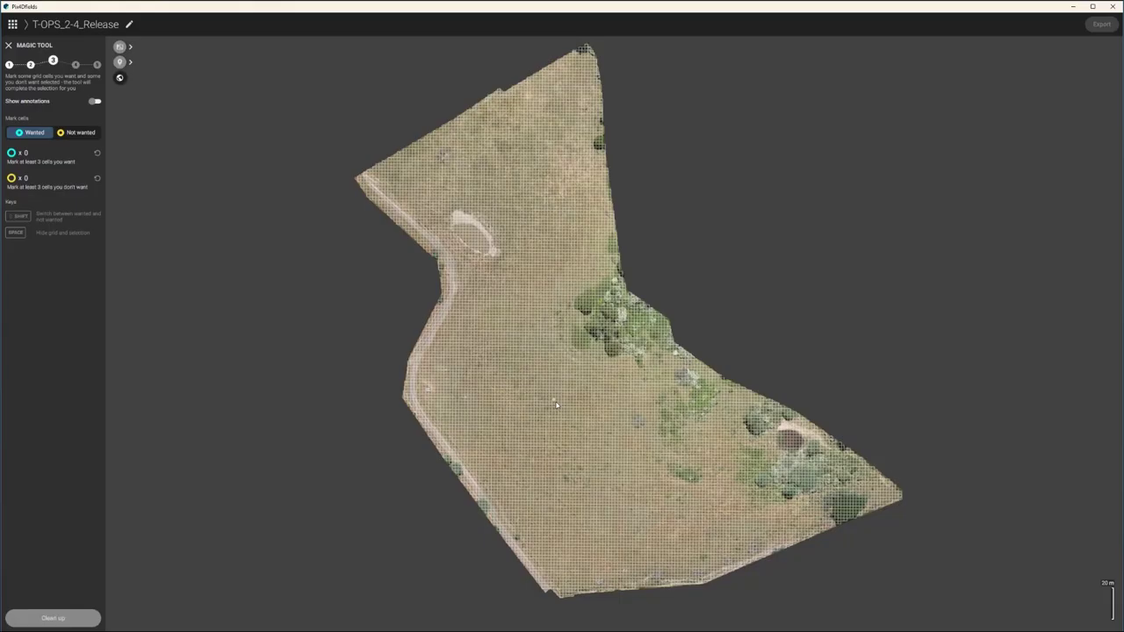
# Mark wanted cells on blackberry patches and not-wanted cells on grass, then proceed to clean-up
pyautogui.scroll(10, 568, 482)
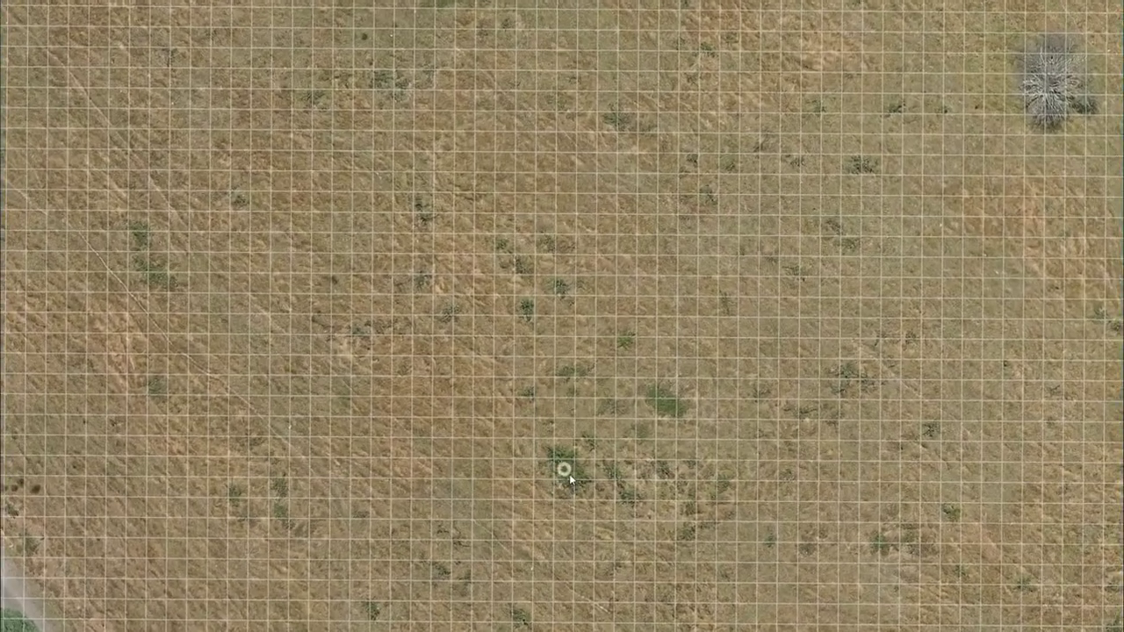
pyautogui.click(566, 465)
pyautogui.click(669, 407)
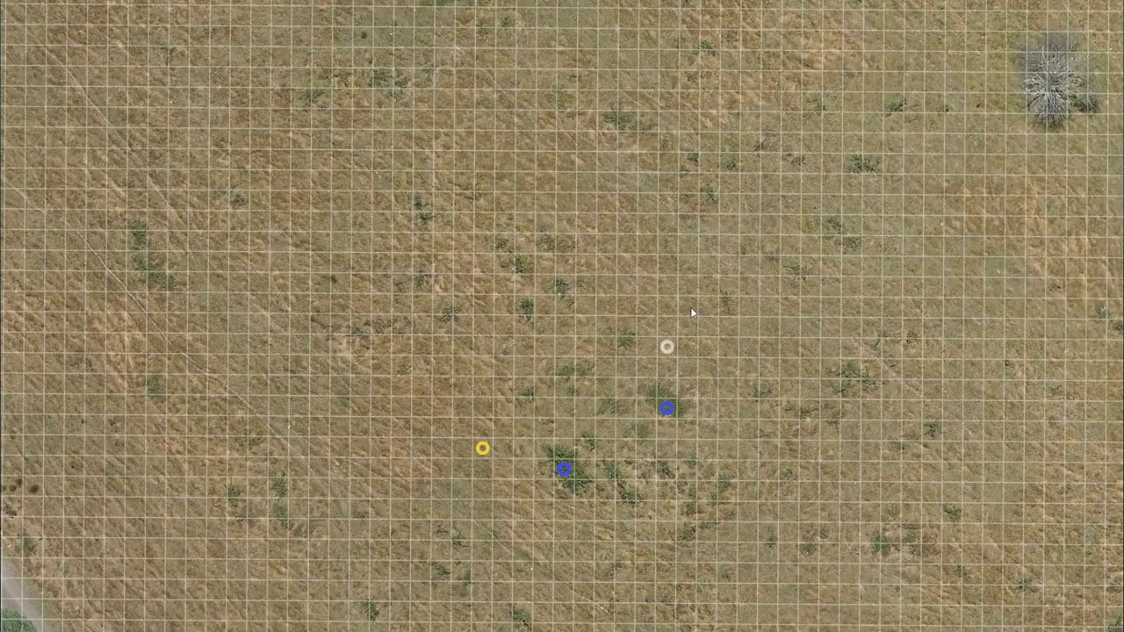
pyautogui.click(869, 166)
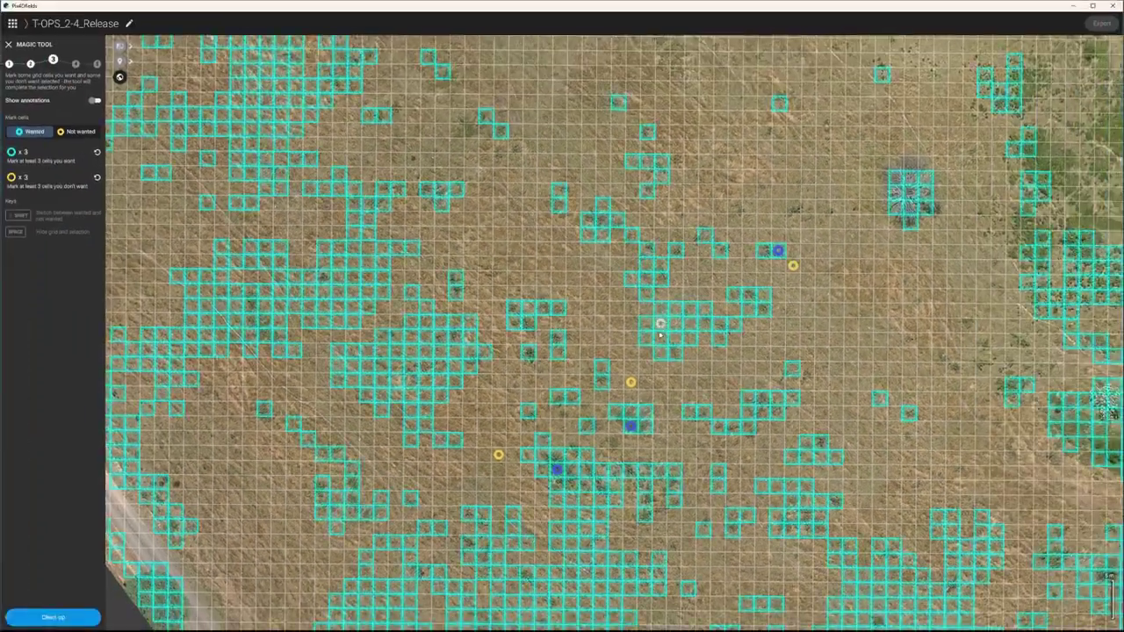
pyautogui.press('space')
pyautogui.press('space')
pyautogui.scroll(1, 255, 312)
pyautogui.keyDown('shift'); pyautogui.click(331, 303); pyautogui.keyUp('shift')
pyautogui.press('space')
pyautogui.press('space')
pyautogui.click(268, 336)
pyautogui.keyDown('shift'); pyautogui.click(269, 256); pyautogui.keyUp('shift')
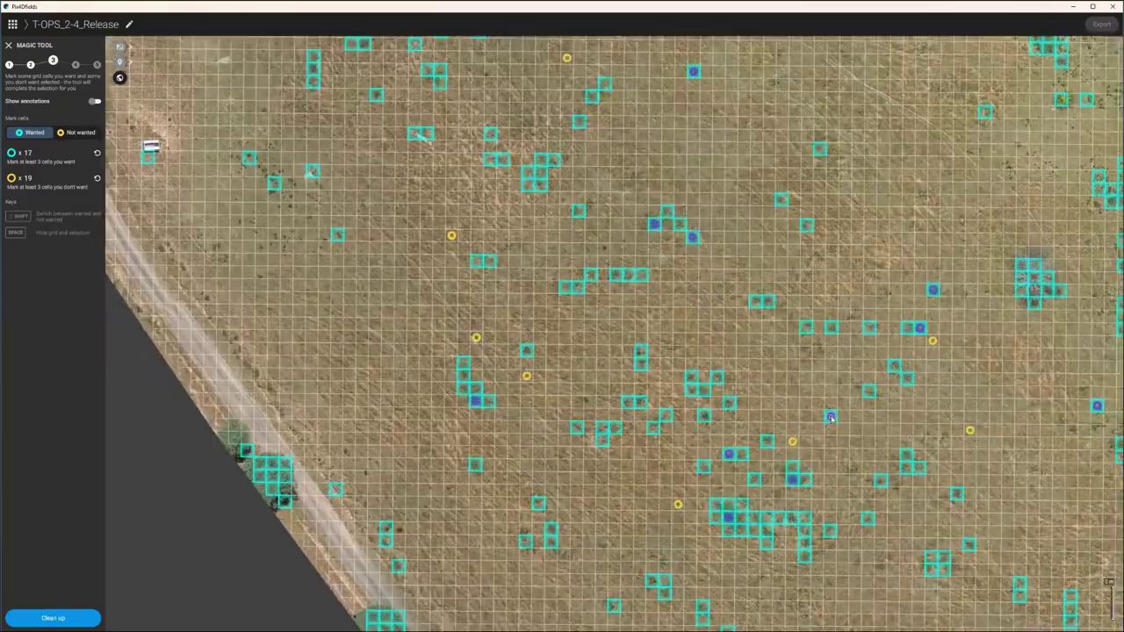
pyautogui.press('space')
pyautogui.press('space')
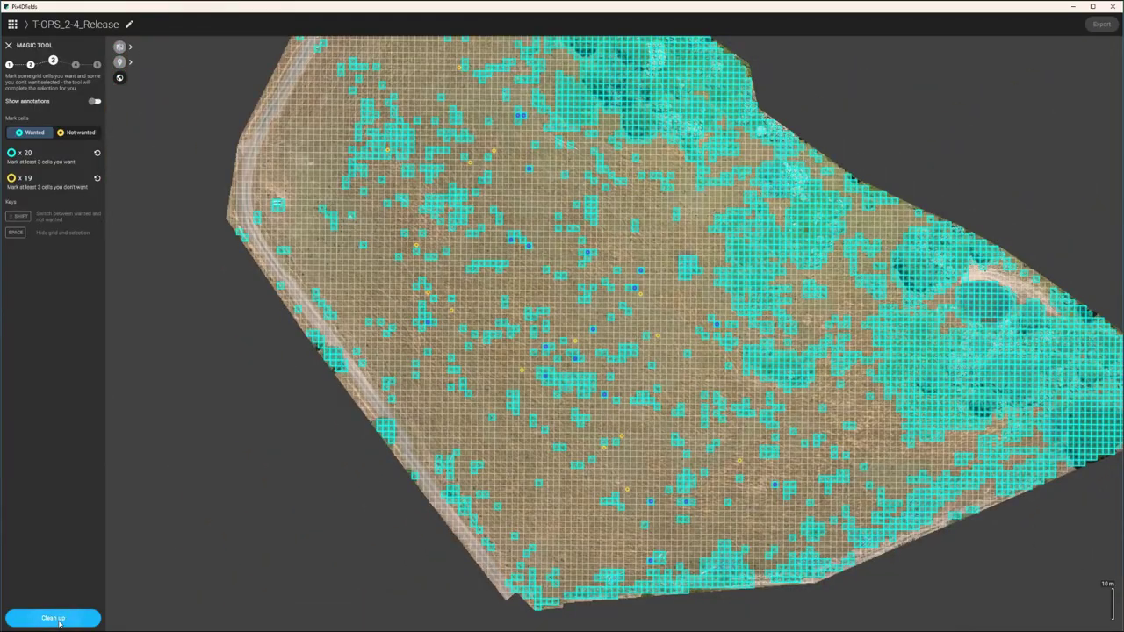
pyautogui.click(59, 622)
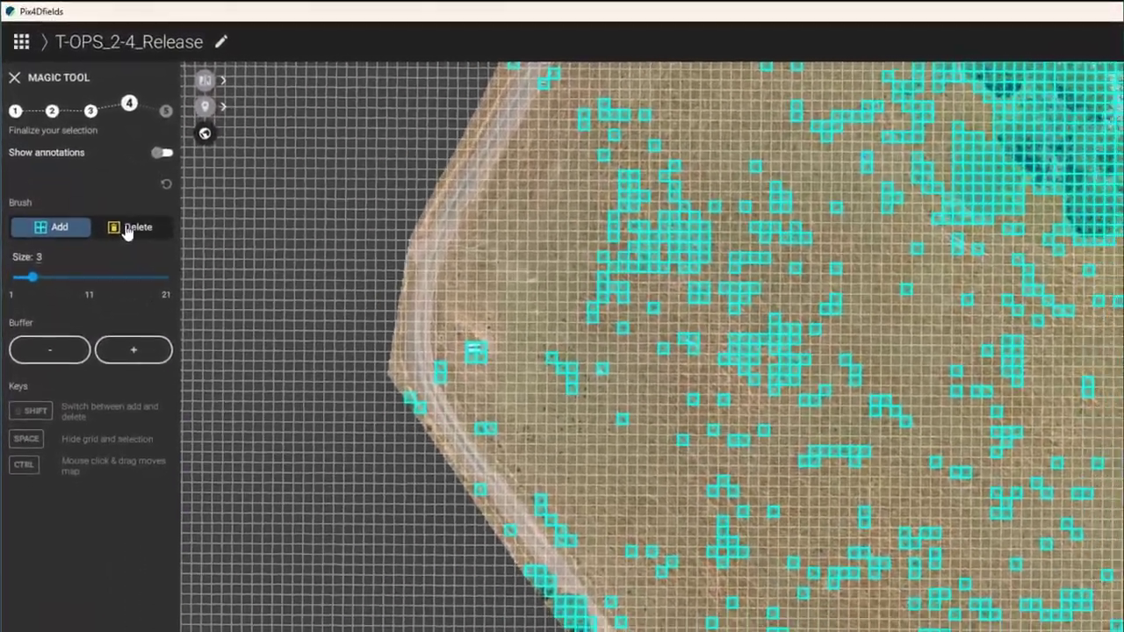
# Erase the selection on the field's bushy right side with an enlarged Delete brush
pyautogui.press('shift')
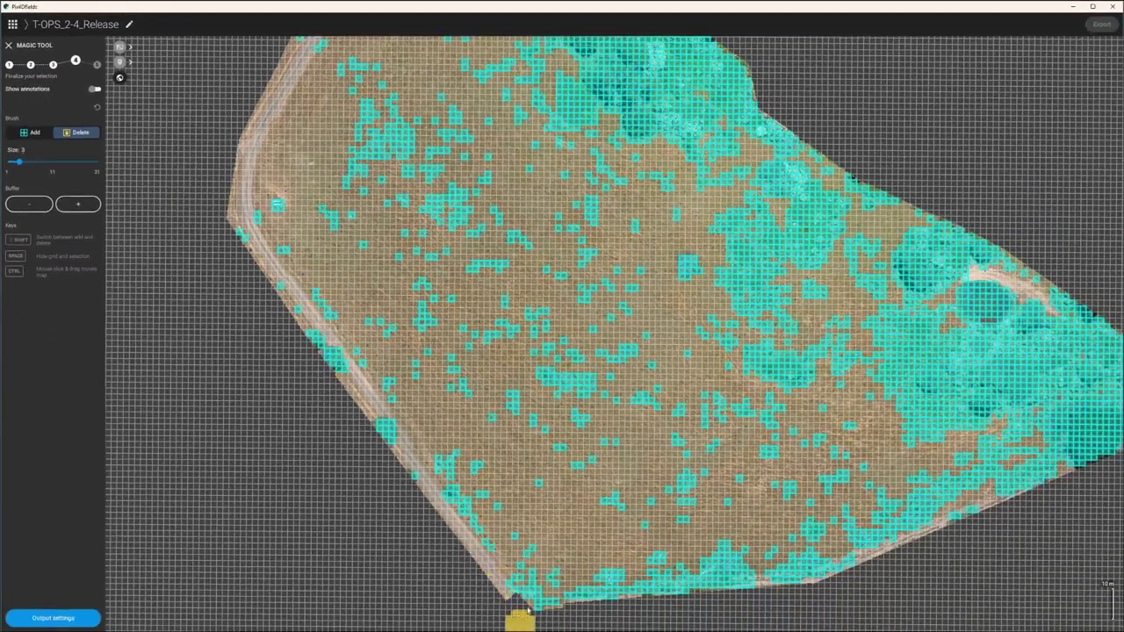
pyautogui.scroll(3, 527, 609)
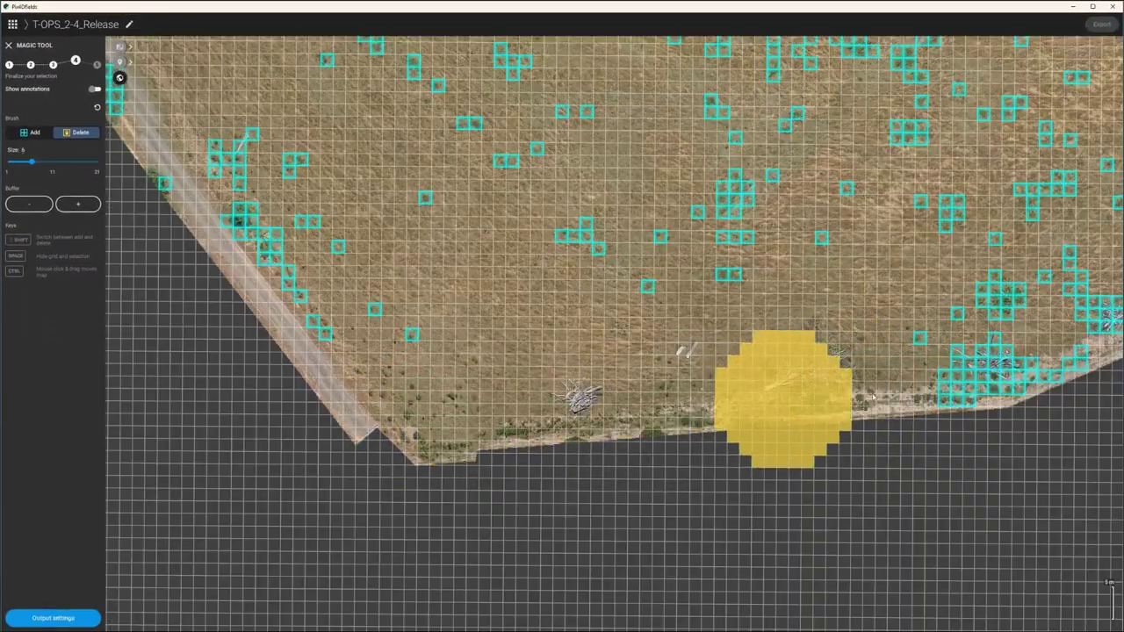
pyautogui.scroll(-2, 992, 411)
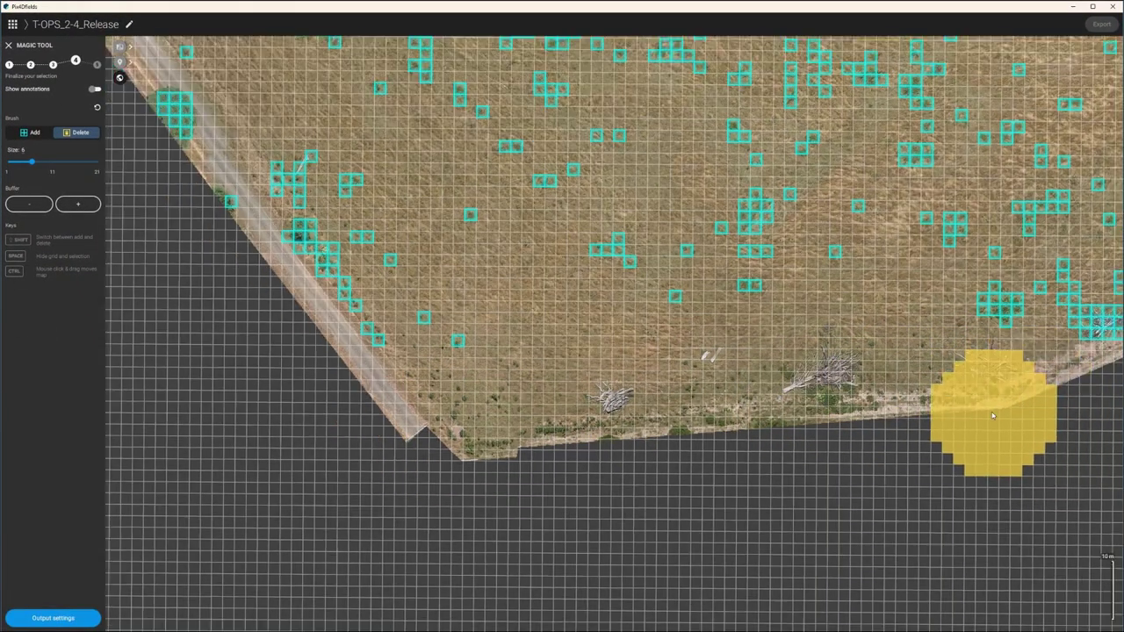
pyautogui.scroll(-4, 992, 433)
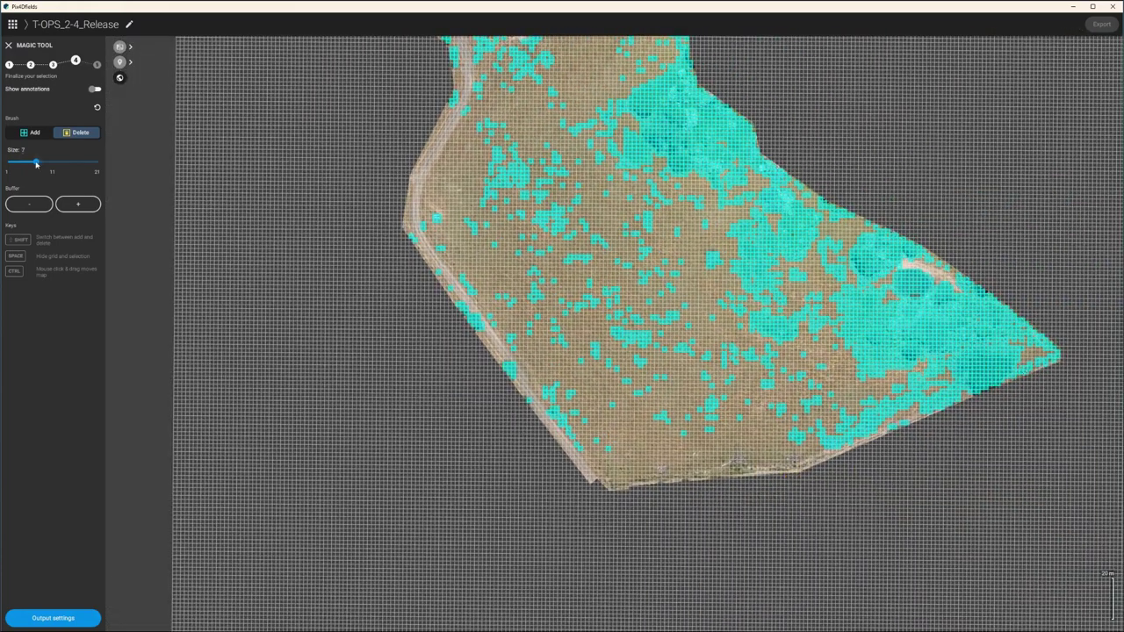
pyautogui.moveTo(36, 164); pyautogui.dragTo(48, 163)
pyautogui.moveTo(1016, 389); pyautogui.dragTo(890, 339)
pyautogui.press('space')
pyautogui.press('space')
pyautogui.press('space')
pyautogui.press('space')
pyautogui.press('space')
pyautogui.press('space')
pyautogui.press('Left')
pyautogui.press('Left')
pyautogui.press('Left')
pyautogui.press('Left')
pyautogui.press('Left')
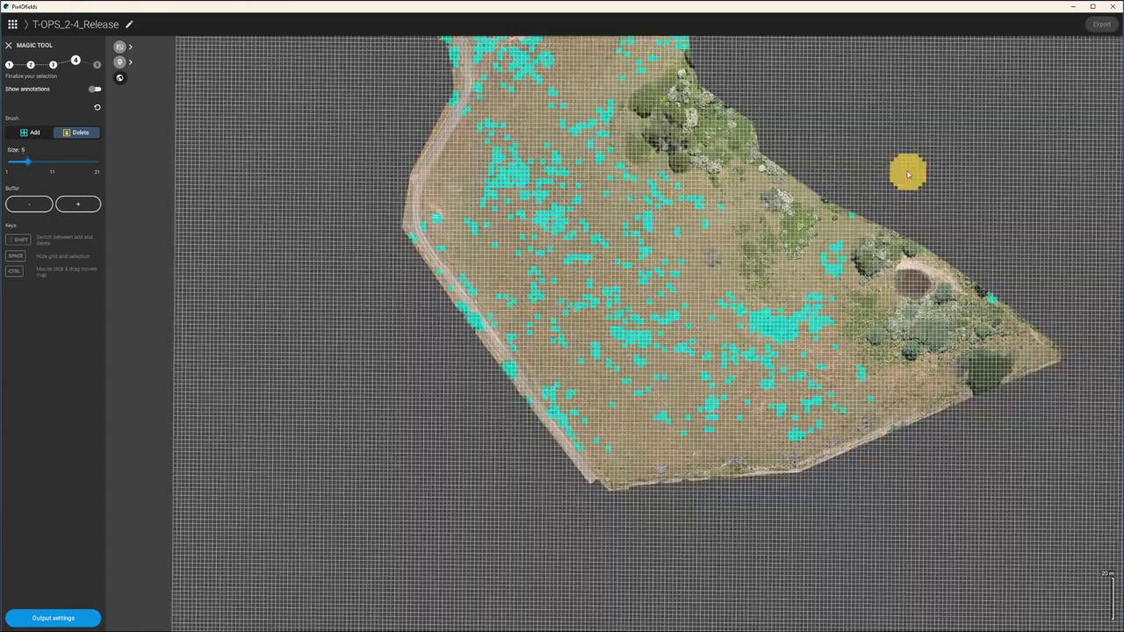
pyautogui.press('space')
pyautogui.press('space')
# Erase the unwanted selection over the upper part of the field
pyautogui.moveTo(885, 138); pyautogui.dragTo(947, 358)
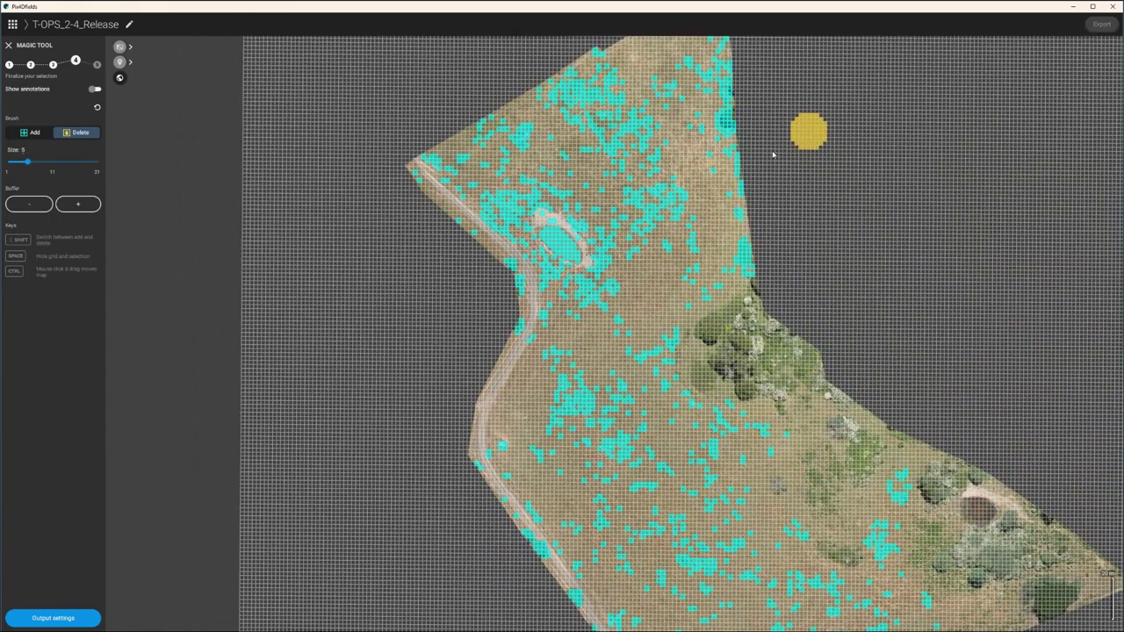
pyautogui.moveTo(773, 145); pyautogui.dragTo(801, 279)
pyautogui.scroll(2, 867, 228)
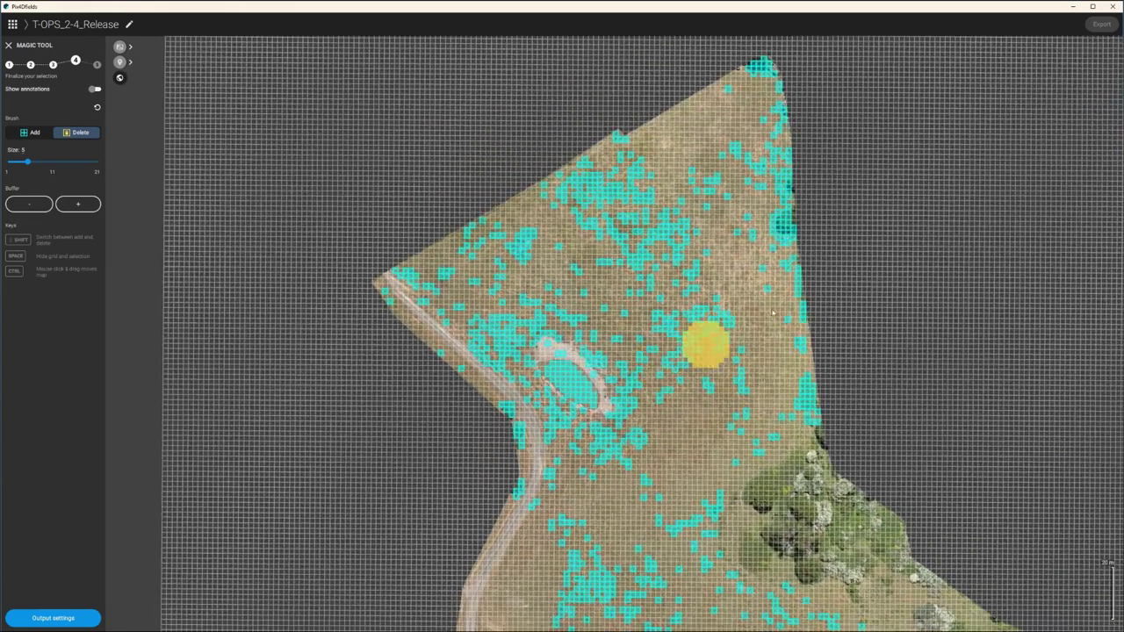
pyautogui.press('space')
pyautogui.moveTo(866, 227); pyautogui.dragTo(877, 271)
pyautogui.press('space')
pyautogui.press('Right')
pyautogui.press('Right')
pyautogui.press('Right')
pyautogui.press('Right')
pyautogui.press('Right')
pyautogui.press('Right')
pyautogui.moveTo(792, 382)
pyautogui.mouseDown()
pyautogui.moveTo(624, 254)
pyautogui.moveTo(454, 329)
pyautogui.mouseUp()
pyautogui.press('space')
pyautogui.press('space')
# Add missed cells around the pond and along the upper-right and right edges
pyautogui.click(33, 132)
pyautogui.press('Left')
pyautogui.press('Left')
pyautogui.press('Left')
pyautogui.press('Left')
pyautogui.press('Left')
pyautogui.press('Left')
pyautogui.press('Left')
pyautogui.scroll(3, 579, 430)
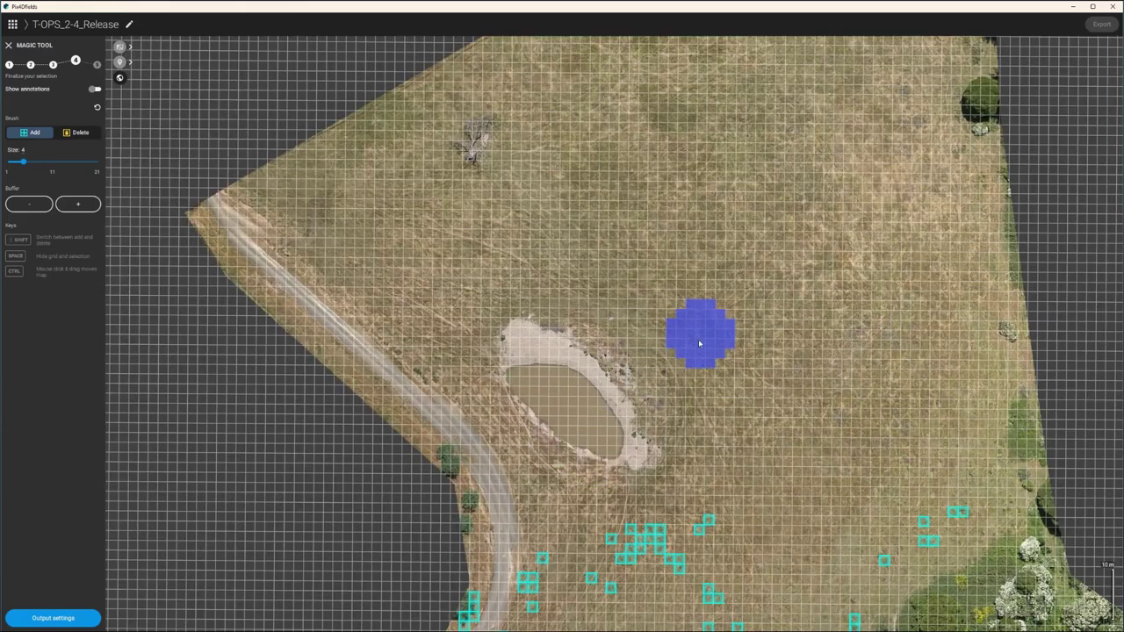
pyautogui.moveTo(23, 164); pyautogui.dragTo(20, 164)
pyautogui.moveTo(661, 398)
pyautogui.mouseDown()
pyautogui.moveTo(647, 439)
pyautogui.moveTo(628, 383)
pyautogui.moveTo(575, 334)
pyautogui.mouseUp()
pyautogui.click(979, 183)
pyautogui.click(976, 482)
pyautogui.moveTo(443, 386); pyautogui.dragTo(485, 352)
pyautogui.scroll(-1, 940, 118)
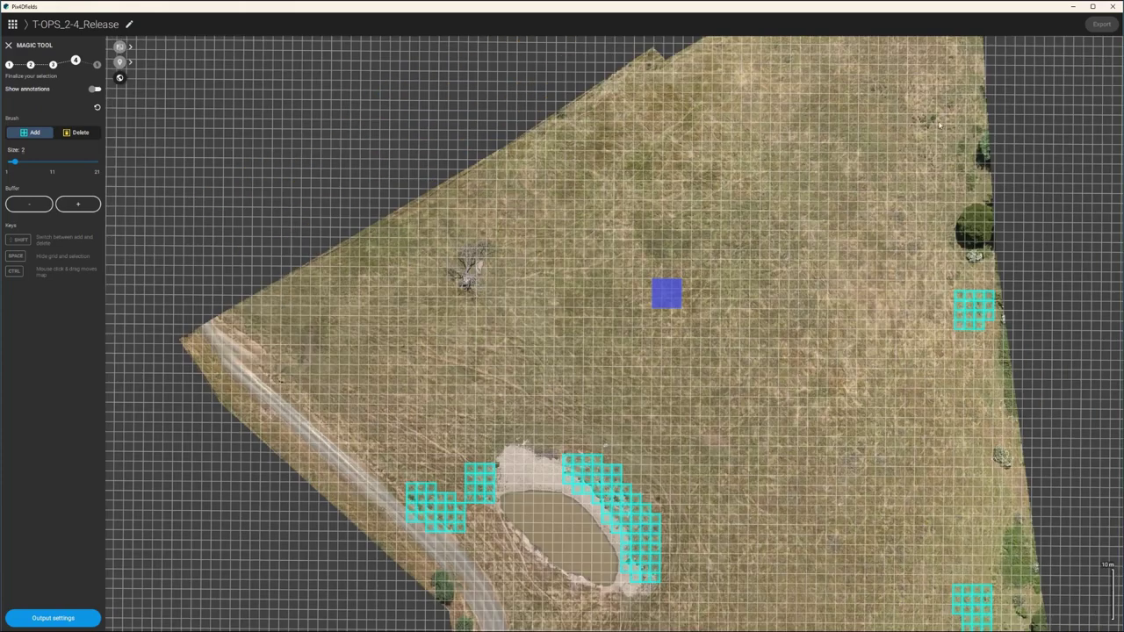
pyautogui.moveTo(940, 118); pyautogui.dragTo(923, 138)
pyautogui.scroll(-3, 898, 344)
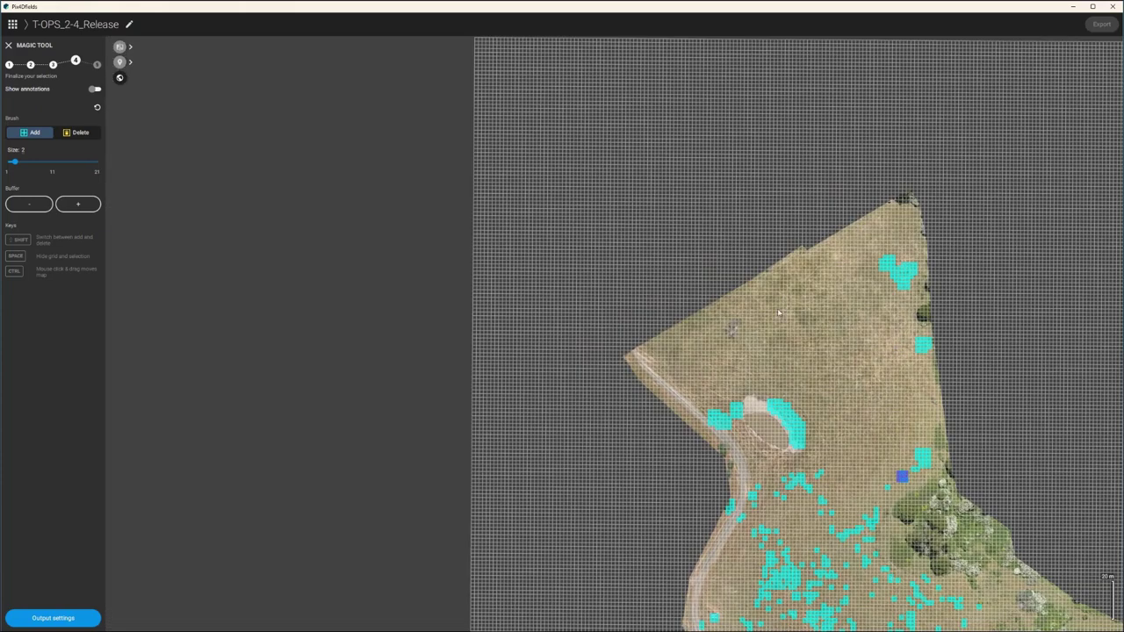
pyautogui.scroll(3, 902, 476)
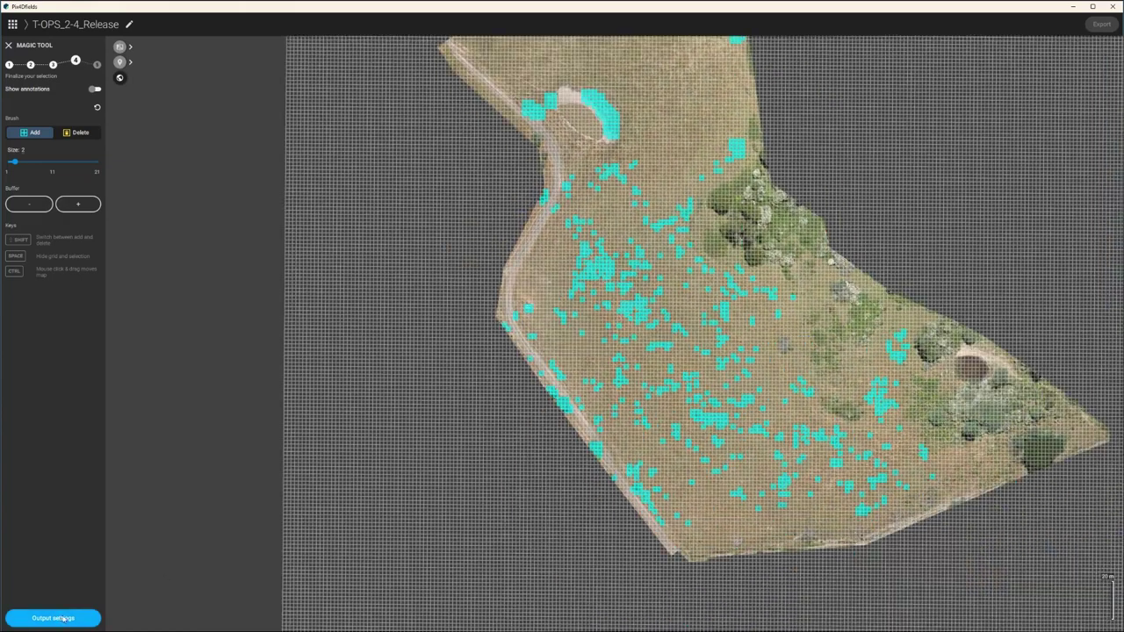
# Convert the selection into annotations named 'blackberry'
pyautogui.click(53, 617)
pyautogui.write('blackberry')
pyautogui.click(80, 612)
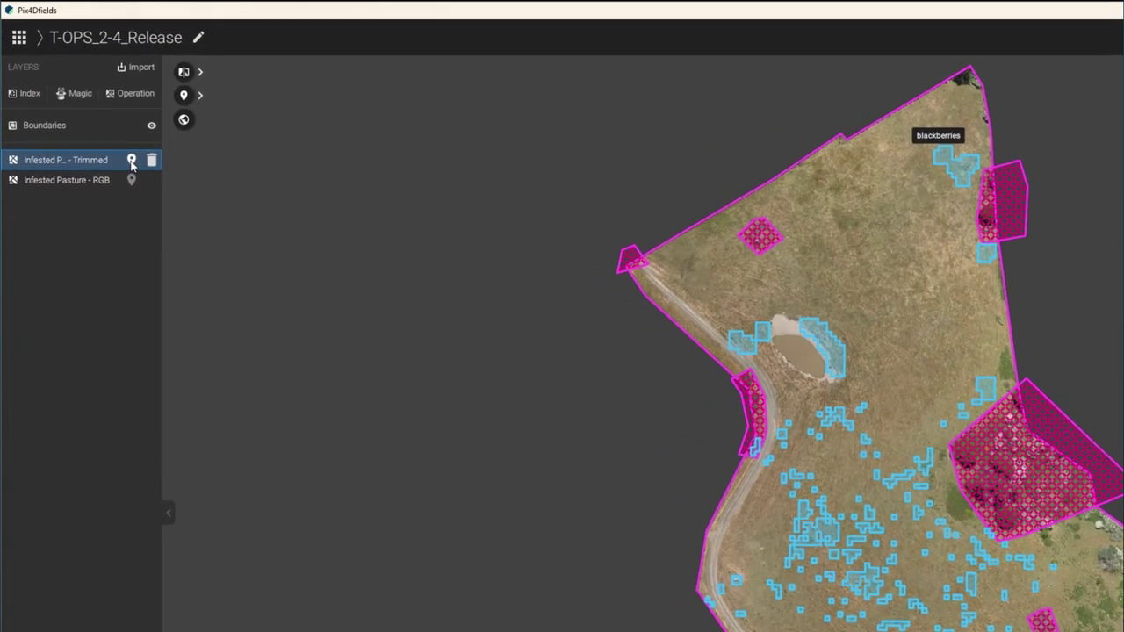
# Create a targeted operation on Infested Pasture - Trimmed using Boundary and excluding Obstacle
pyautogui.click(133, 93)
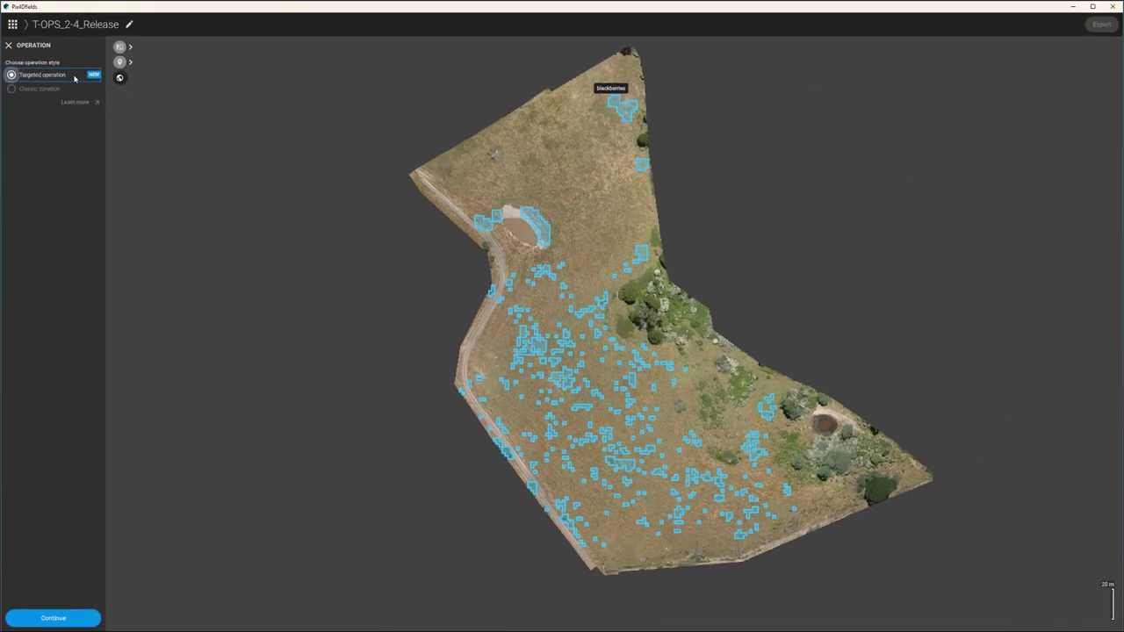
pyautogui.click(76, 618)
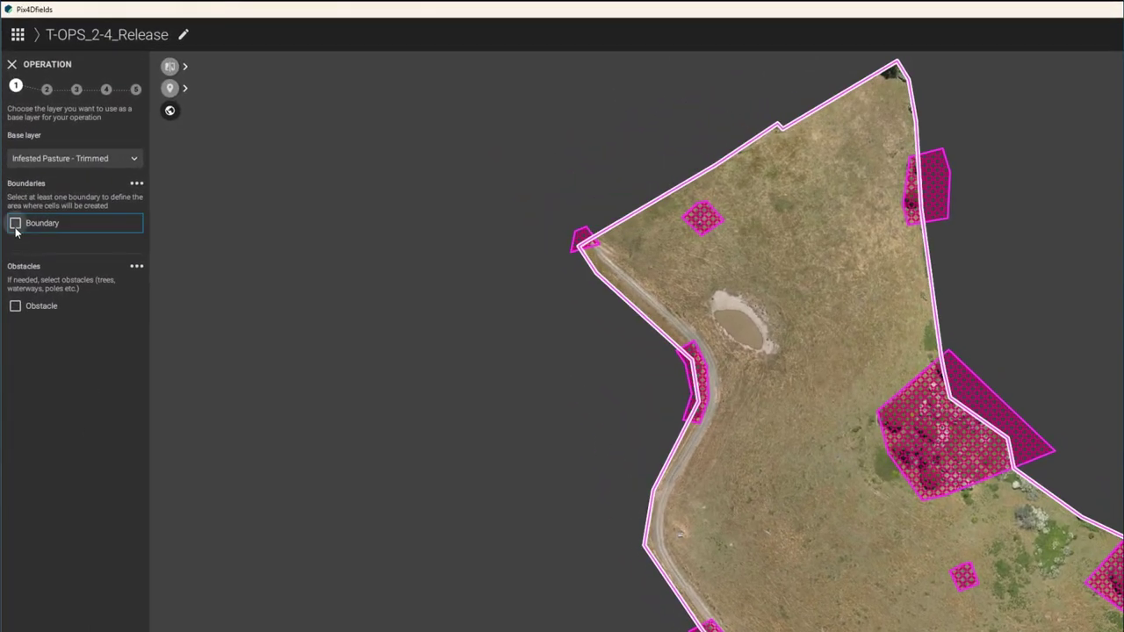
pyautogui.click(15, 223)
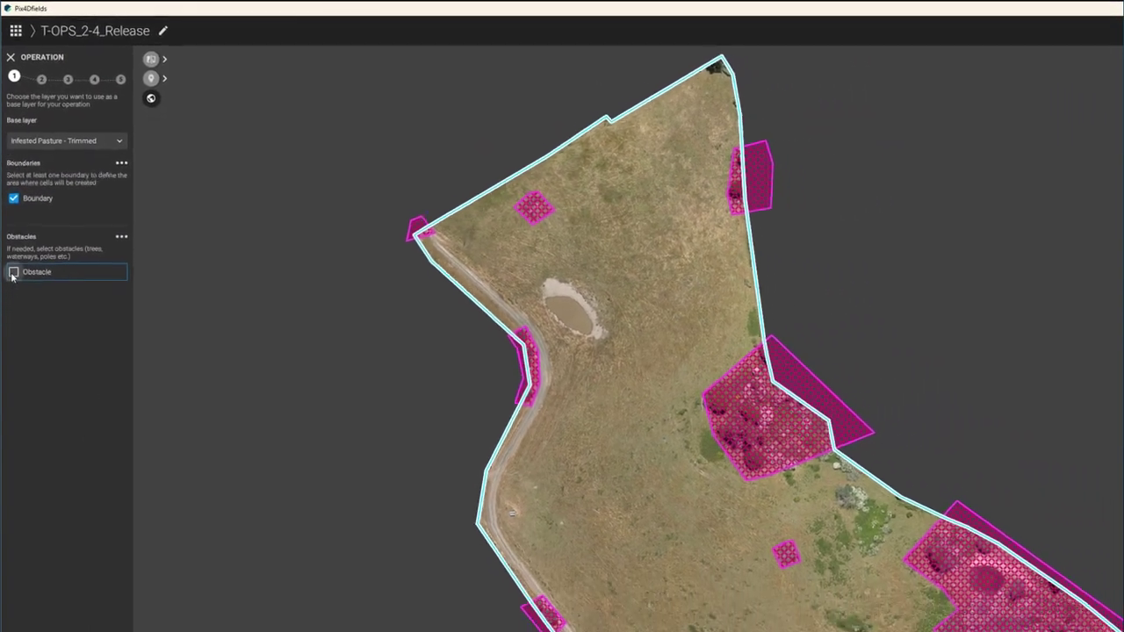
pyautogui.click(13, 272)
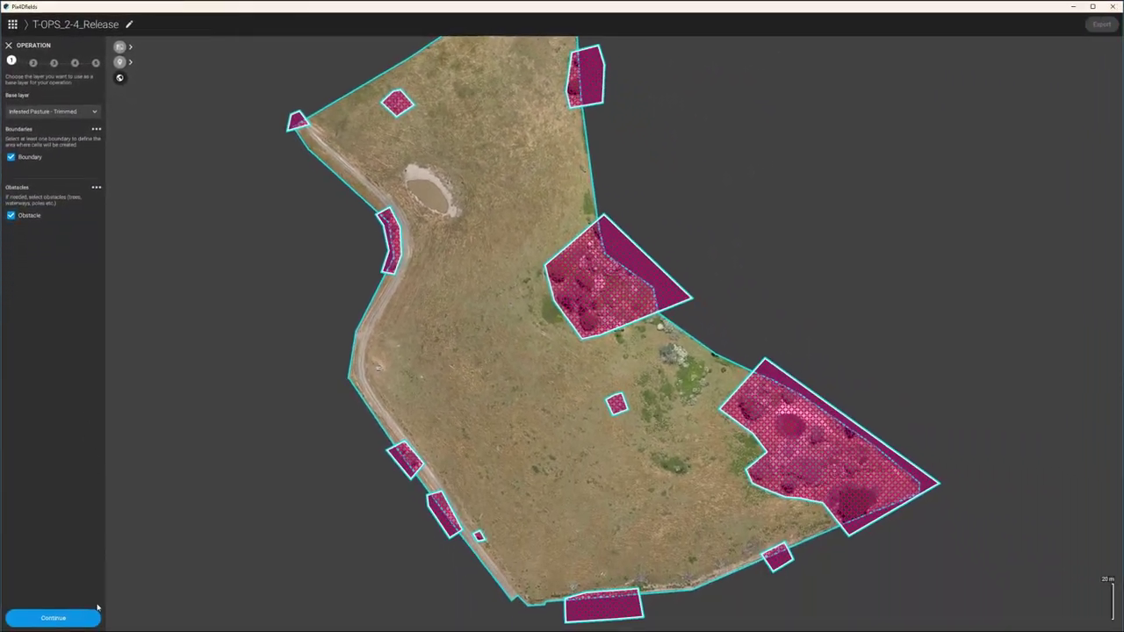
pyautogui.click(87, 620)
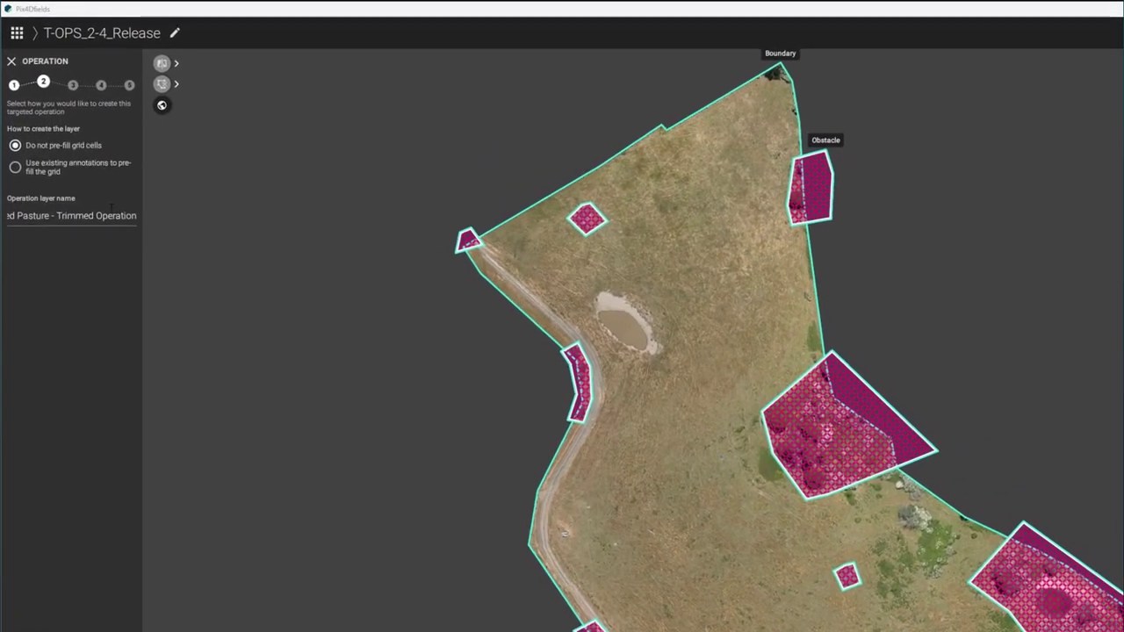
# Choose pre-filling from existing annotations and rename the layer 'Infested Pasture - Operation'
pyautogui.click(70, 182)
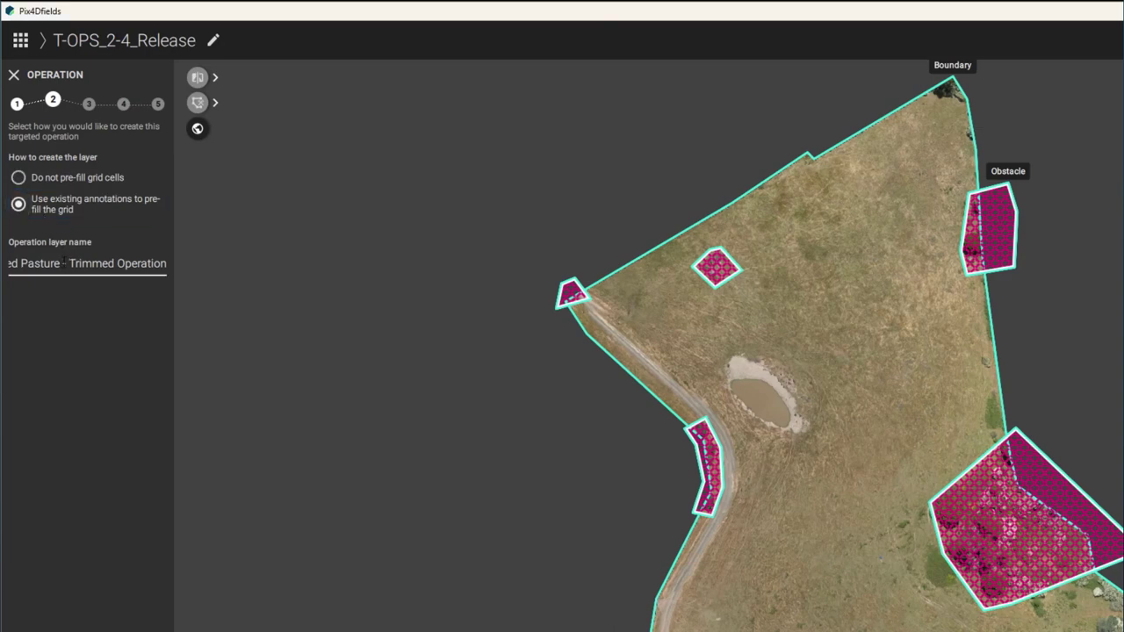
pyautogui.moveTo(70, 263); pyautogui.dragTo(188, 263)
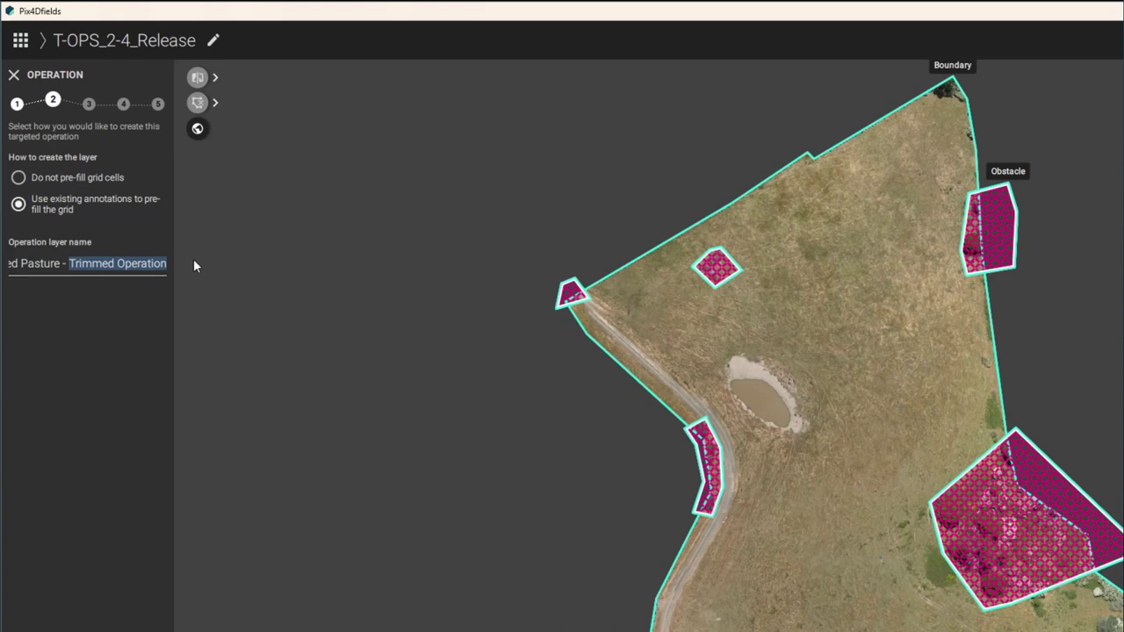
pyautogui.write('Operat')
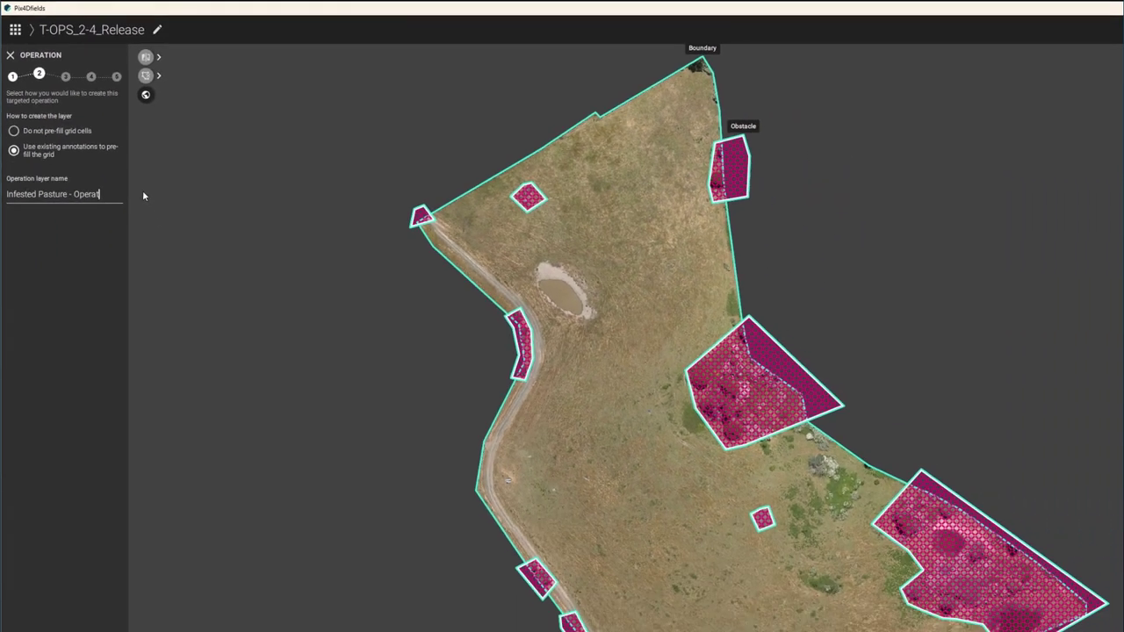
pyautogui.write('ion')
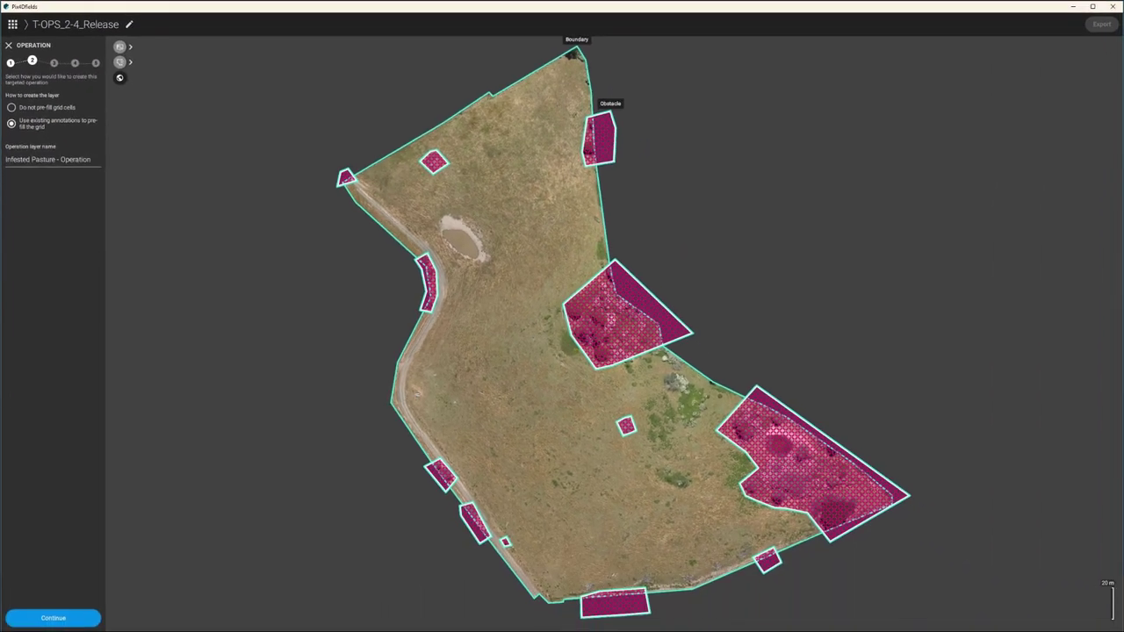
# Pre-fill the grid from the blackberries annotations with Liters/ha as prescription unit
pyautogui.click(55, 619)
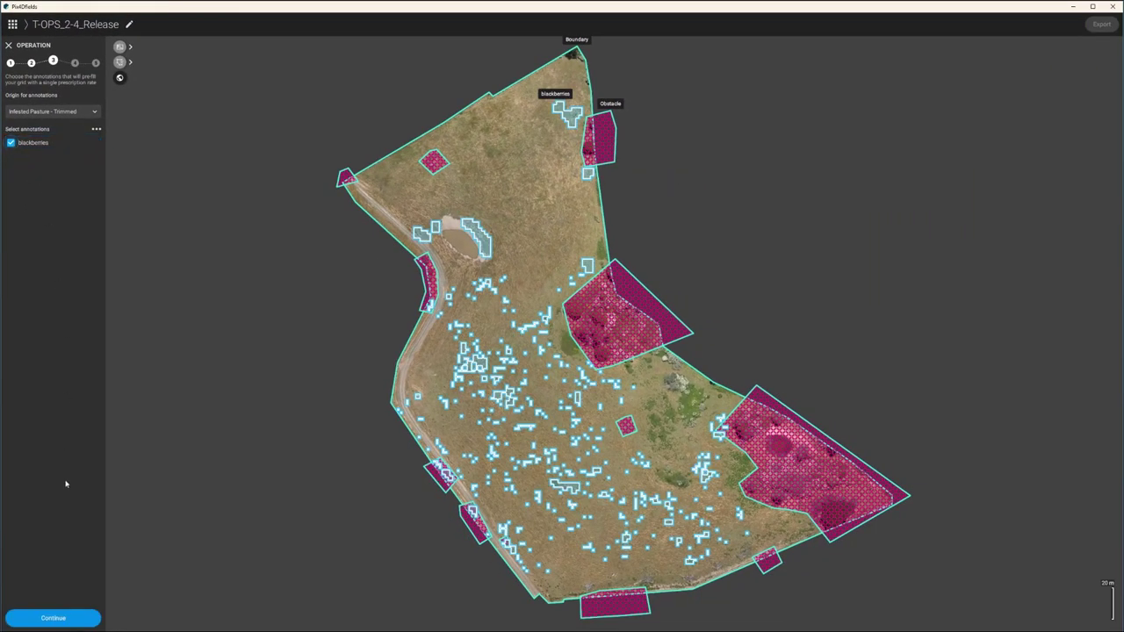
pyautogui.click(71, 620)
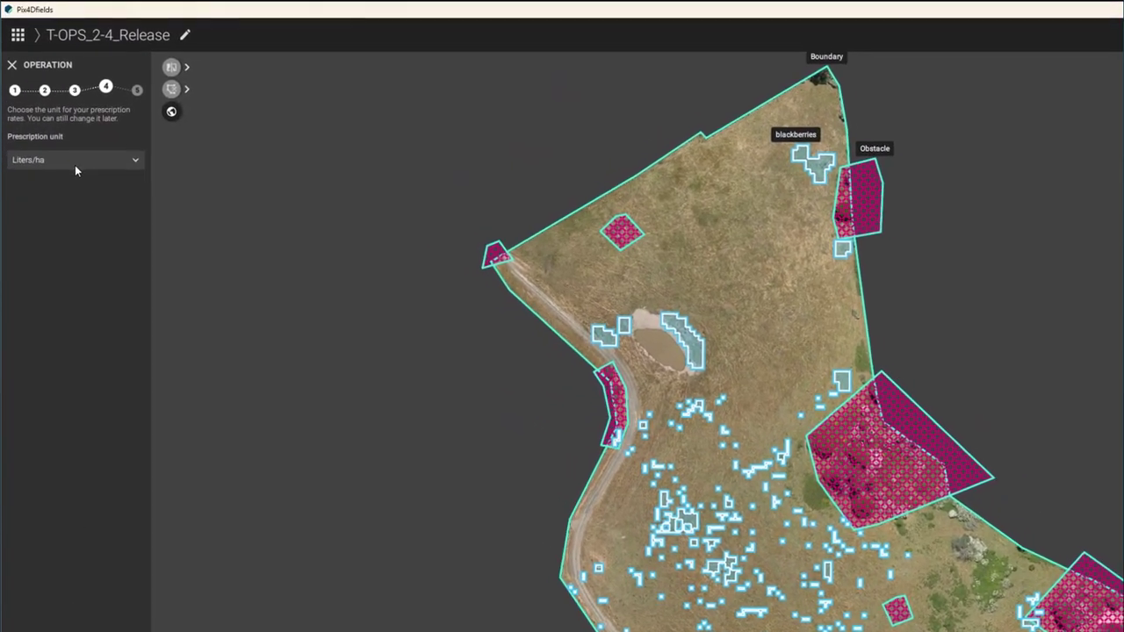
pyautogui.click(135, 169)
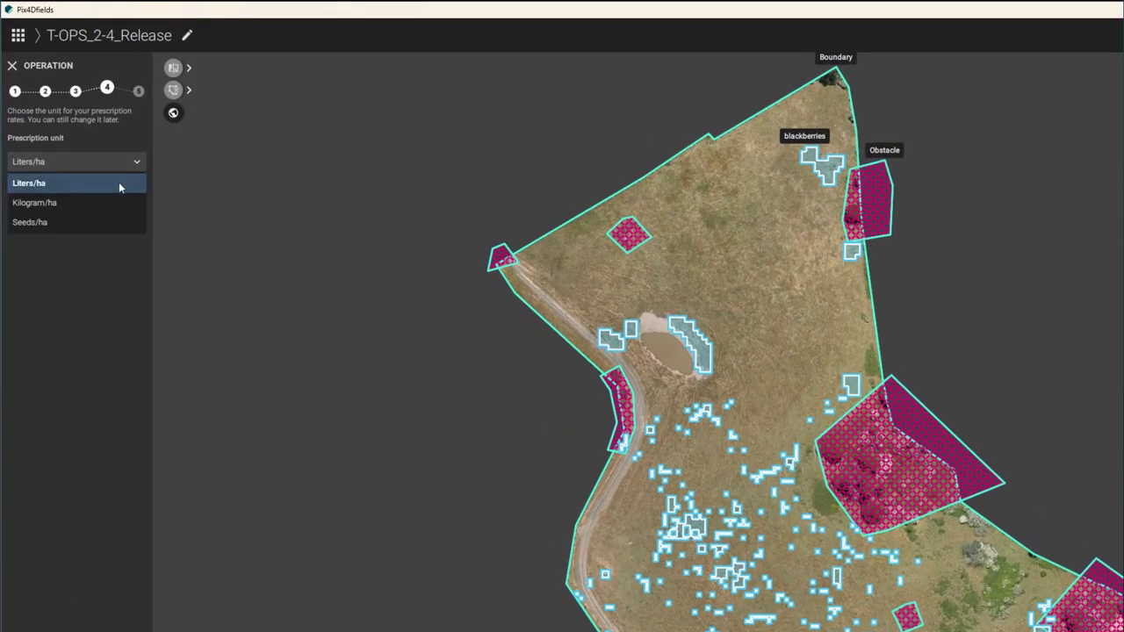
pyautogui.click(118, 182)
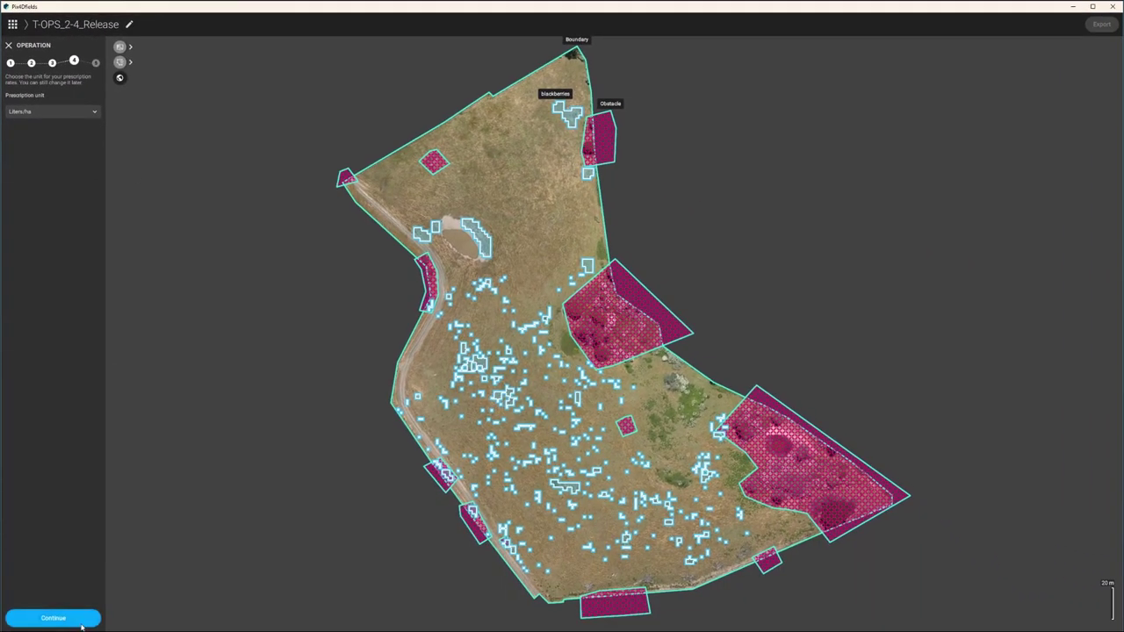
# Preview the 1 m cells against the annotations and create the Infested Pasture - Operation layer
pyautogui.click(53, 618)
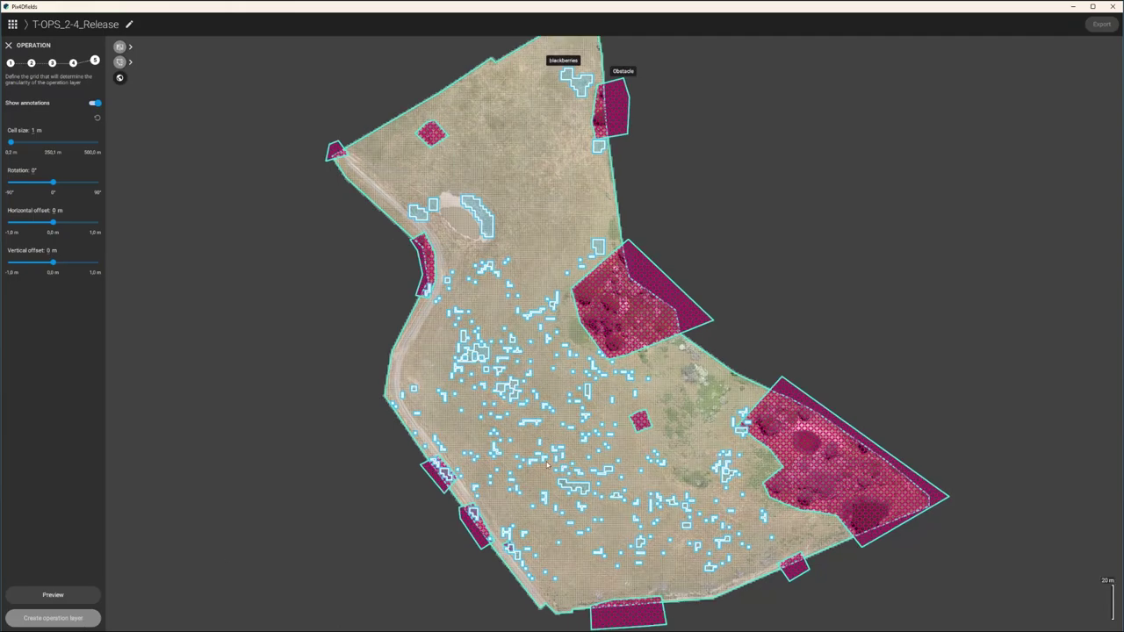
pyautogui.scroll(5, 529, 312)
pyautogui.scroll(3, 529, 312)
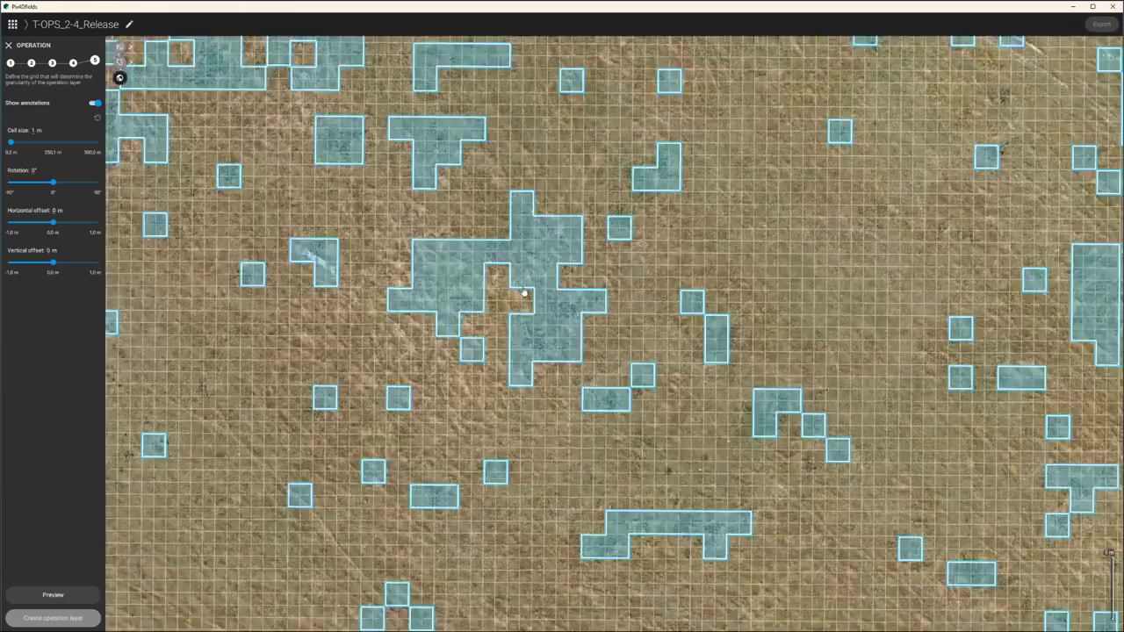
pyautogui.click(88, 593)
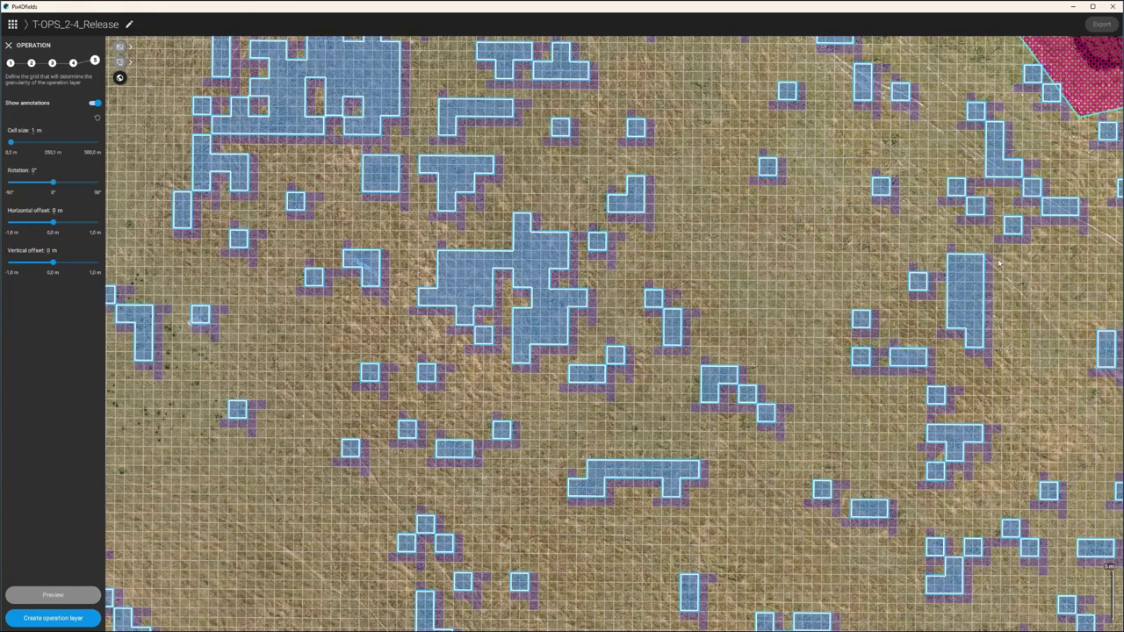
pyautogui.click(93, 104)
pyautogui.click(94, 105)
pyautogui.click(94, 104)
pyautogui.click(94, 105)
pyautogui.click(94, 105)
pyautogui.click(94, 104)
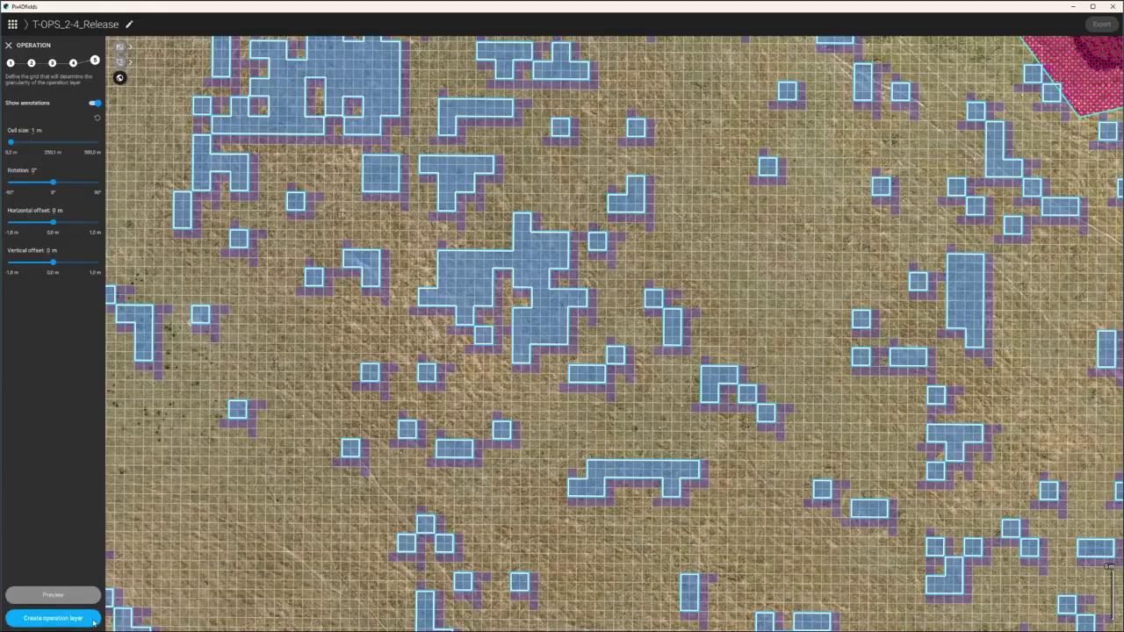
pyautogui.click(53, 618)
# Fade the purple rate cells to check the field beneath
pyautogui.scroll(5, 568, 448)
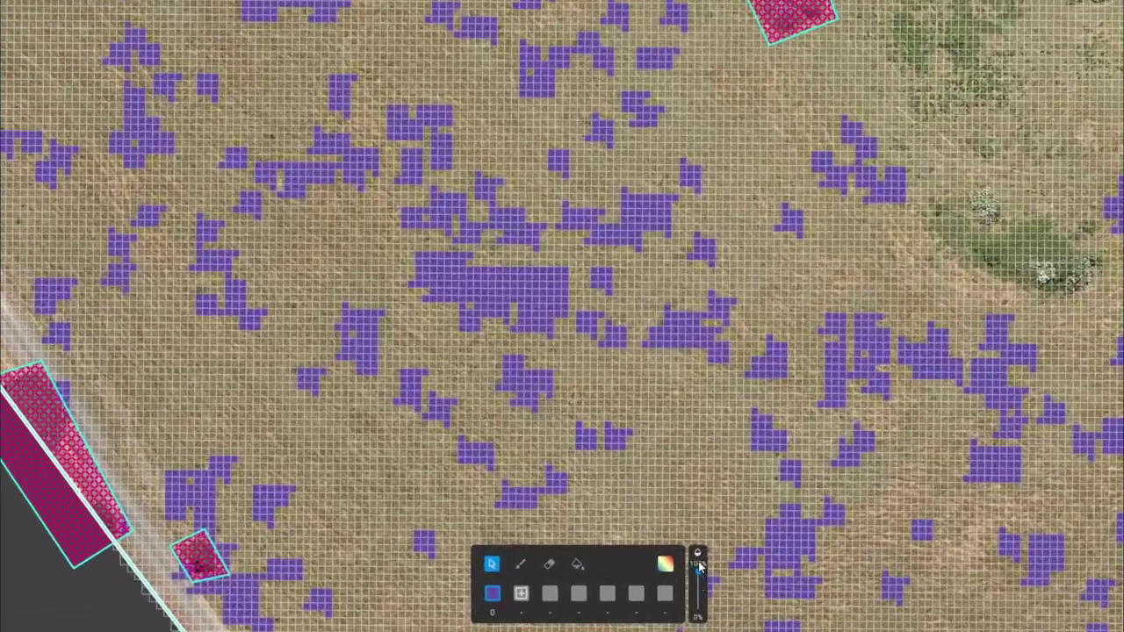
pyautogui.moveTo(696, 571); pyautogui.dragTo(628, 595)
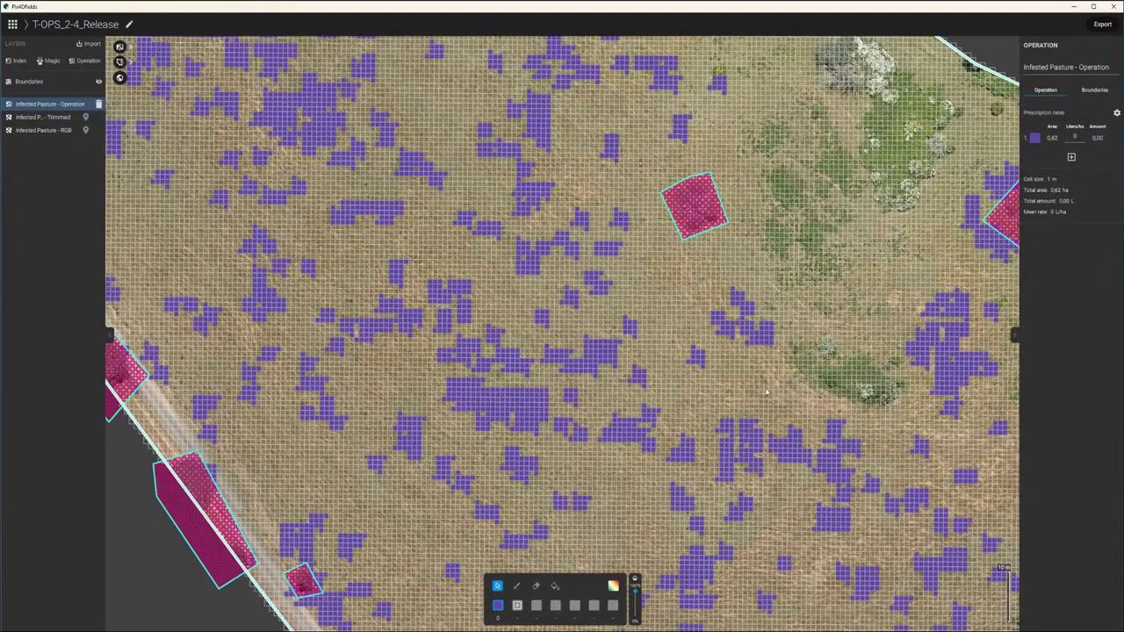
pyautogui.scroll(-5, 816, 328)
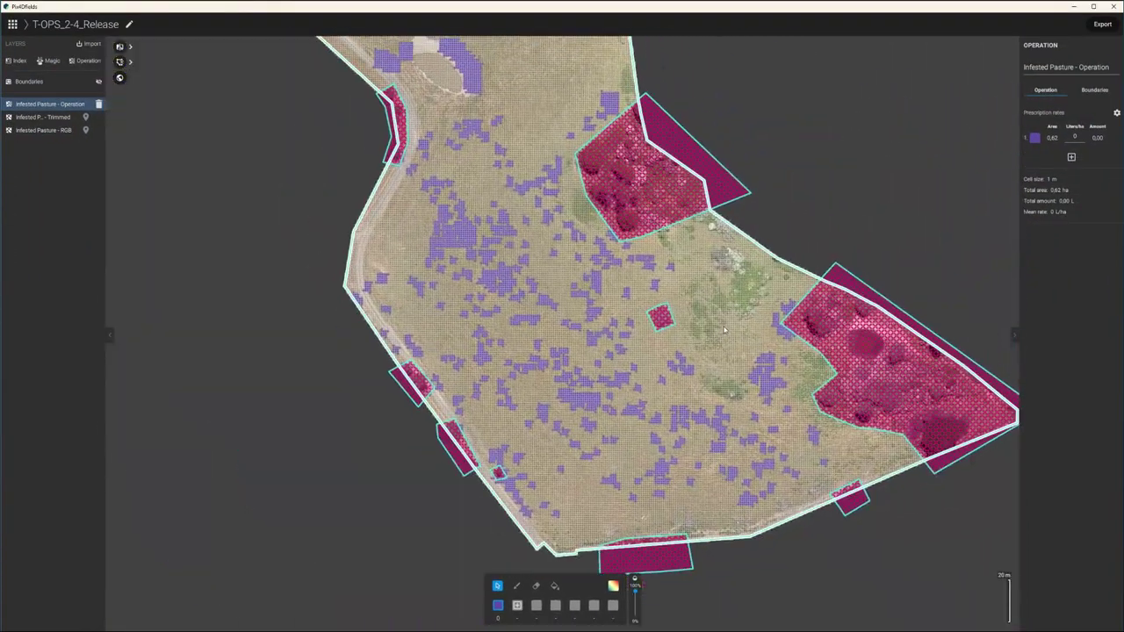
# Add two rate classes and set the three rates to 25, 50 and 75 L/ha
pyautogui.click(517, 606)
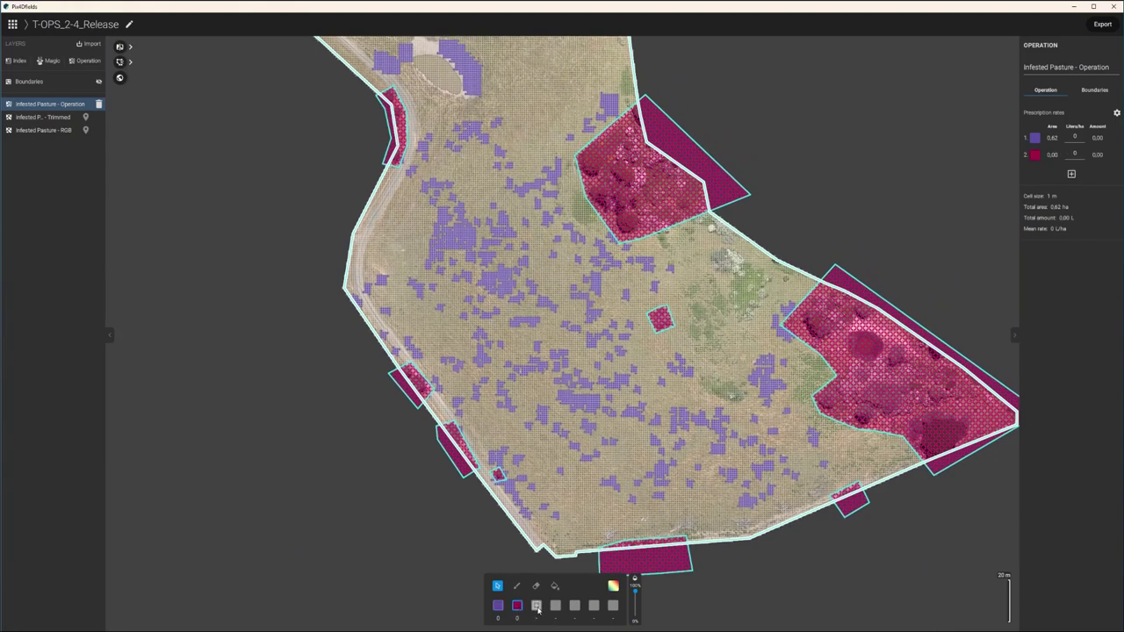
pyautogui.click(537, 606)
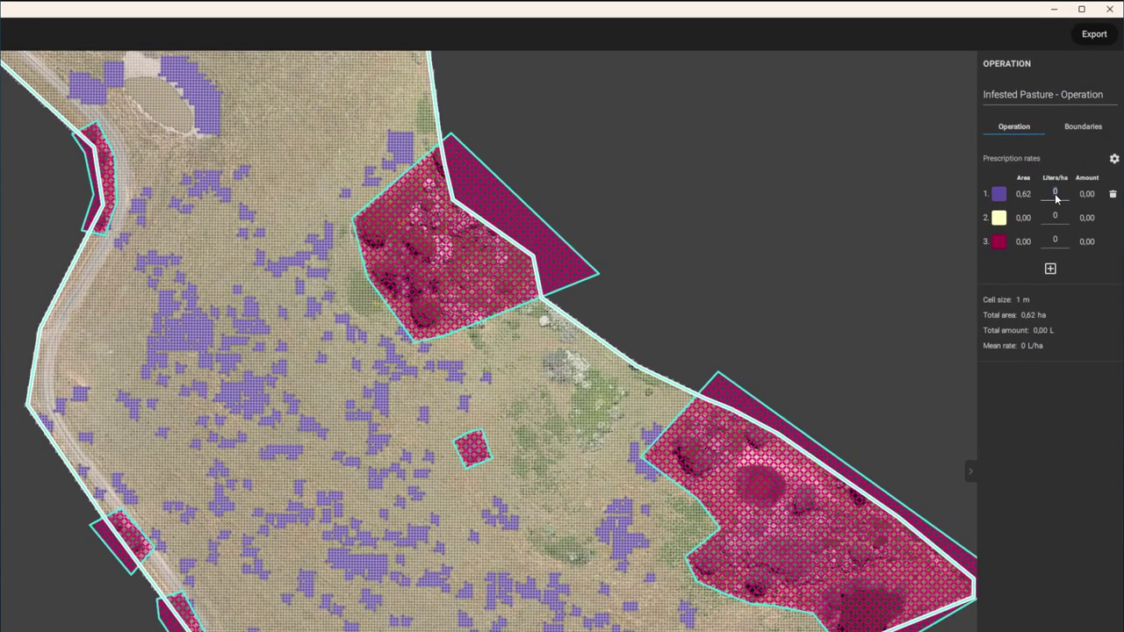
pyautogui.write('25')
pyautogui.click(1053, 218)
pyautogui.click(1056, 240)
pyautogui.write('75')
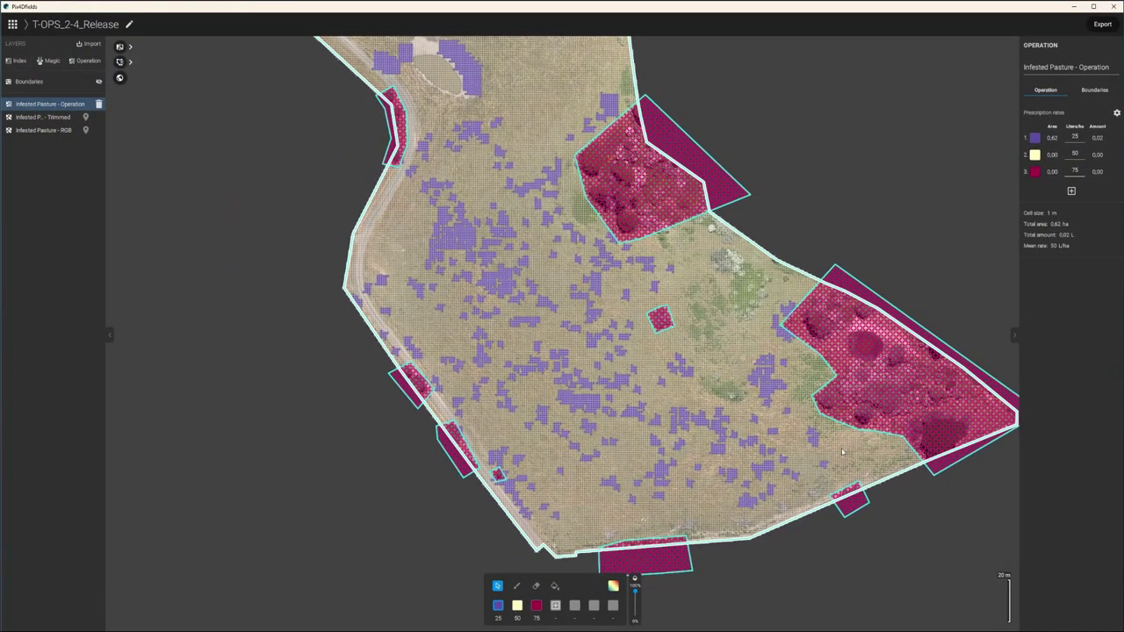
# With an enlarged brush, paint 50 L/ha zones beside the infested areas
pyautogui.scroll(3, 843, 452)
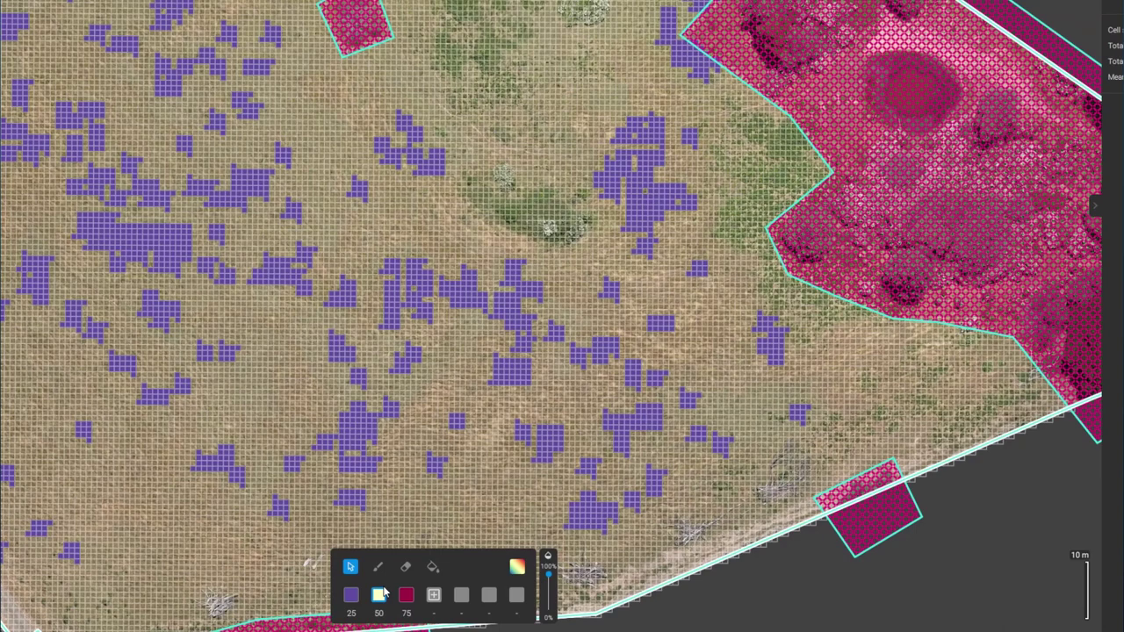
pyautogui.click(377, 567)
pyautogui.moveTo(339, 536); pyautogui.dragTo(349, 534)
pyautogui.moveTo(760, 121)
pyautogui.mouseDown()
pyautogui.moveTo(811, 174)
pyautogui.moveTo(741, 151)
pyautogui.moveTo(785, 195)
pyautogui.moveTo(741, 247)
pyautogui.moveTo(835, 316)
pyautogui.moveTo(830, 428)
pyautogui.moveTo(868, 437)
pyautogui.moveTo(998, 425)
pyautogui.moveTo(988, 360)
pyautogui.moveTo(943, 377)
pyautogui.moveTo(963, 399)
pyautogui.moveTo(874, 402)
pyautogui.mouseUp()
pyautogui.moveTo(547, 569); pyautogui.dragTo(547, 588)
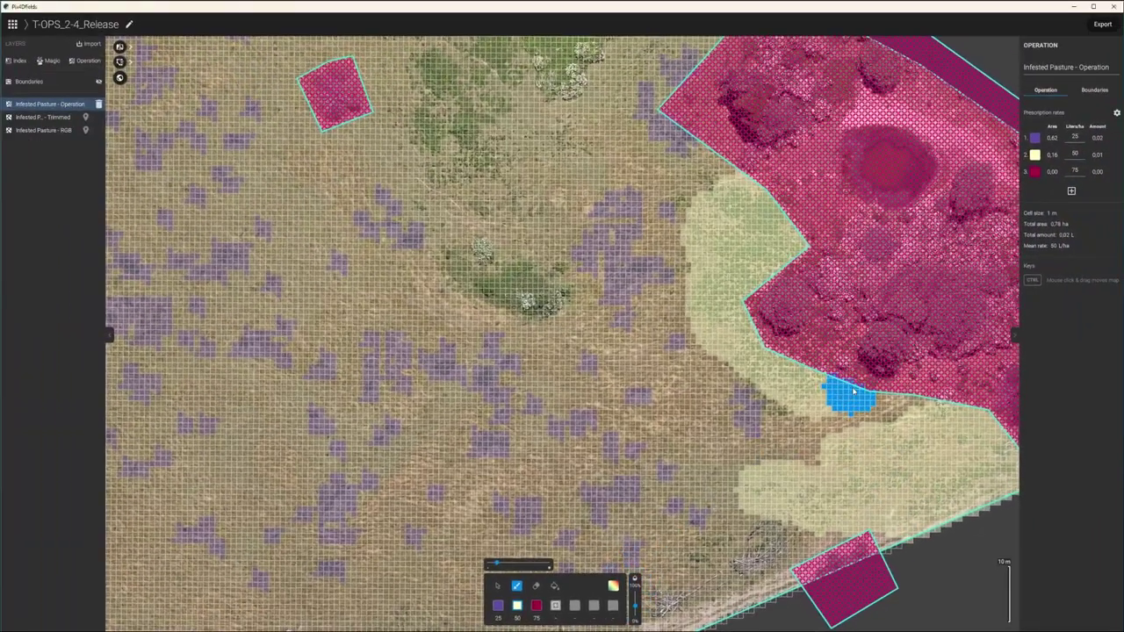
pyautogui.moveTo(853, 391)
pyautogui.mouseDown()
pyautogui.moveTo(760, 401)
pyautogui.moveTo(716, 373)
pyautogui.mouseUp()
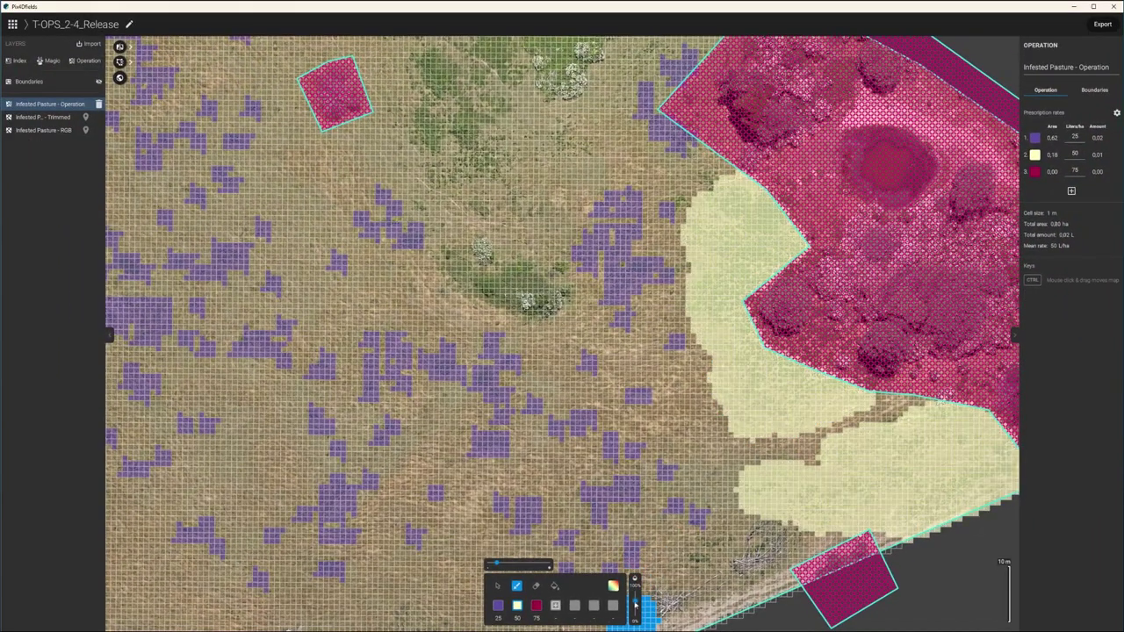
pyautogui.scroll(-3, 474, 316)
pyautogui.scroll(3, 391, 157)
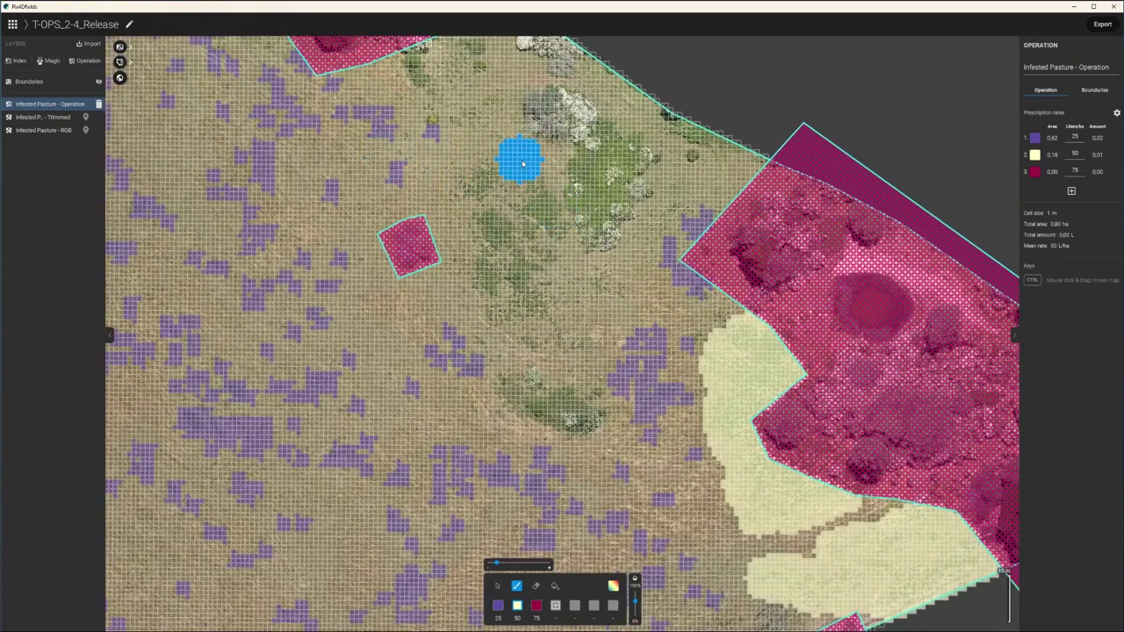
pyautogui.moveTo(519, 160)
pyautogui.mouseDown()
pyautogui.moveTo(542, 224)
pyautogui.moveTo(490, 180)
pyautogui.moveTo(499, 229)
pyautogui.moveTo(489, 273)
pyautogui.moveTo(535, 254)
pyautogui.moveTo(507, 309)
pyautogui.moveTo(524, 340)
pyautogui.moveTo(584, 286)
pyautogui.mouseUp()
# Paint two 75 L/ha patches on the field
pyautogui.click(536, 607)
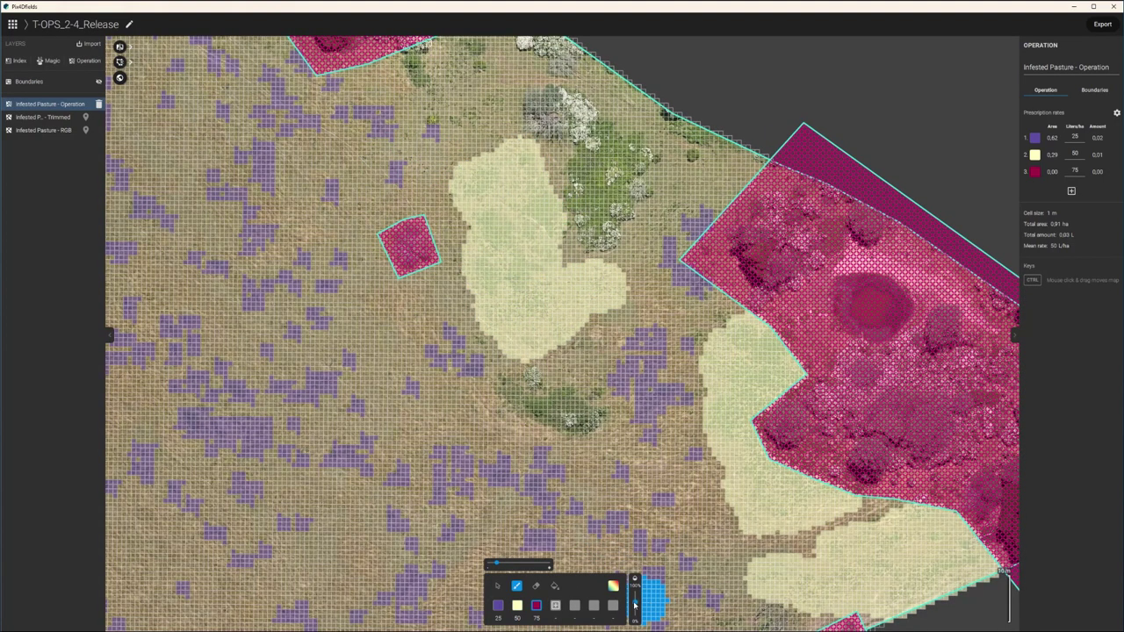
pyautogui.moveTo(587, 418)
pyautogui.mouseDown()
pyautogui.moveTo(516, 392)
pyautogui.moveTo(568, 426)
pyautogui.mouseUp()
pyautogui.moveTo(612, 236)
pyautogui.mouseDown()
pyautogui.moveTo(587, 192)
pyautogui.moveTo(593, 170)
pyautogui.moveTo(620, 158)
pyautogui.moveTo(629, 191)
pyautogui.mouseUp()
pyautogui.scroll(-5, 427, 366)
pyautogui.scroll(3, 394, 329)
pyautogui.scroll(2, 625, 362)
# Paint more 50 L/ha patches and erase stray painted cells
pyautogui.press('2')
pyautogui.click(680, 338)
pyautogui.moveTo(518, 298); pyautogui.dragTo(488, 255)
pyautogui.scroll(2, 416, 364)
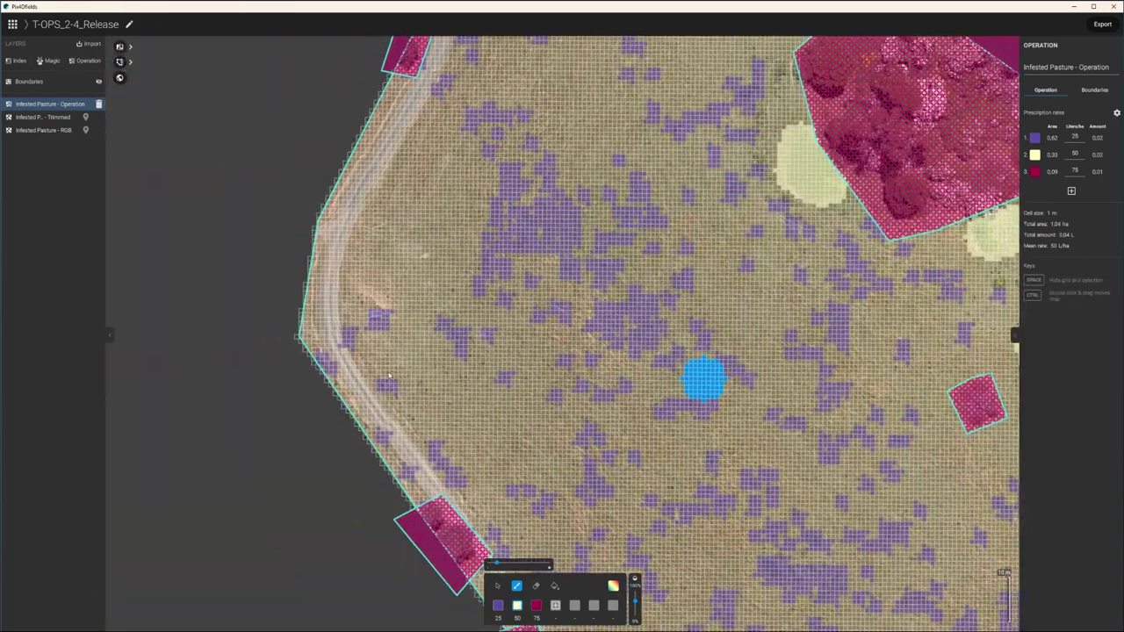
pyautogui.scroll(3, 409, 365)
pyautogui.press('e')
pyautogui.click(301, 282)
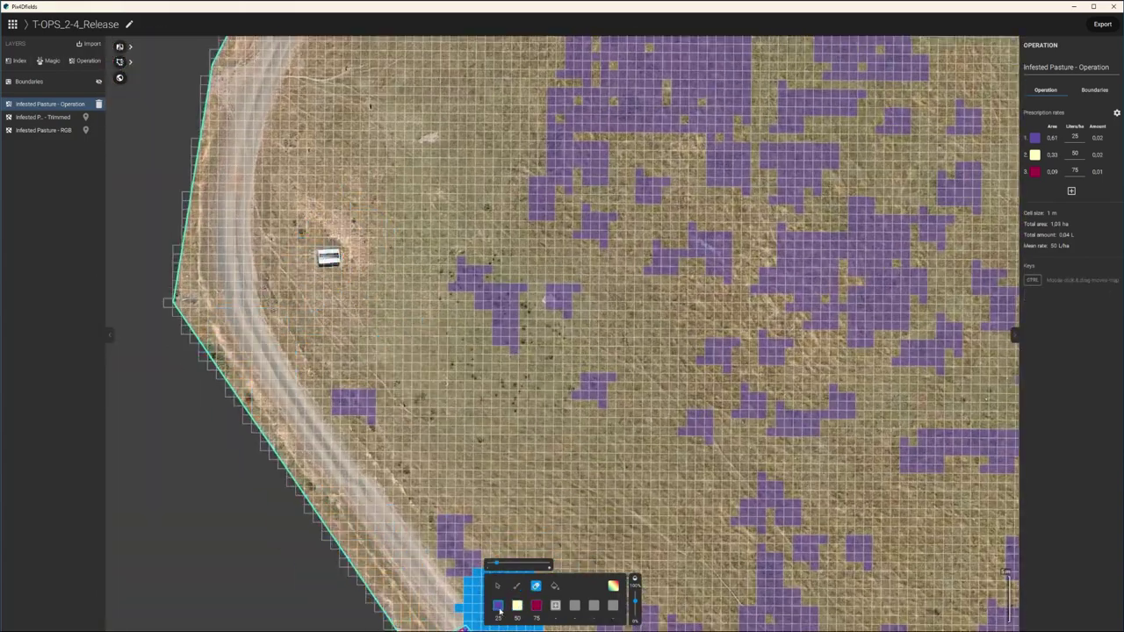
# Paint a large 25 L/ha patch on the field
pyautogui.click(516, 585)
pyautogui.moveTo(526, 321)
pyautogui.mouseDown()
pyautogui.moveTo(526, 387)
pyautogui.moveTo(447, 326)
pyautogui.mouseUp()
pyautogui.scroll(-3, 565, 394)
pyautogui.scroll(2, 661, 349)
pyautogui.scroll(-3, 654, 290)
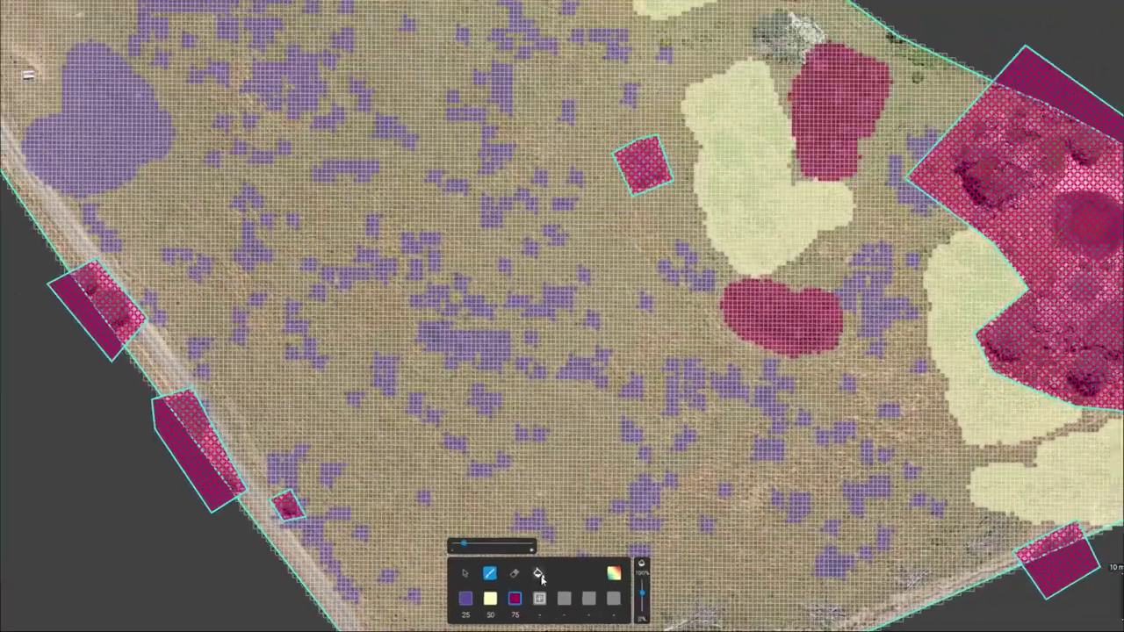
# Fill a pale-yellow 50 L/ha zone at 75 L/ha and make the overlay slightly more transparent
pyautogui.click(554, 586)
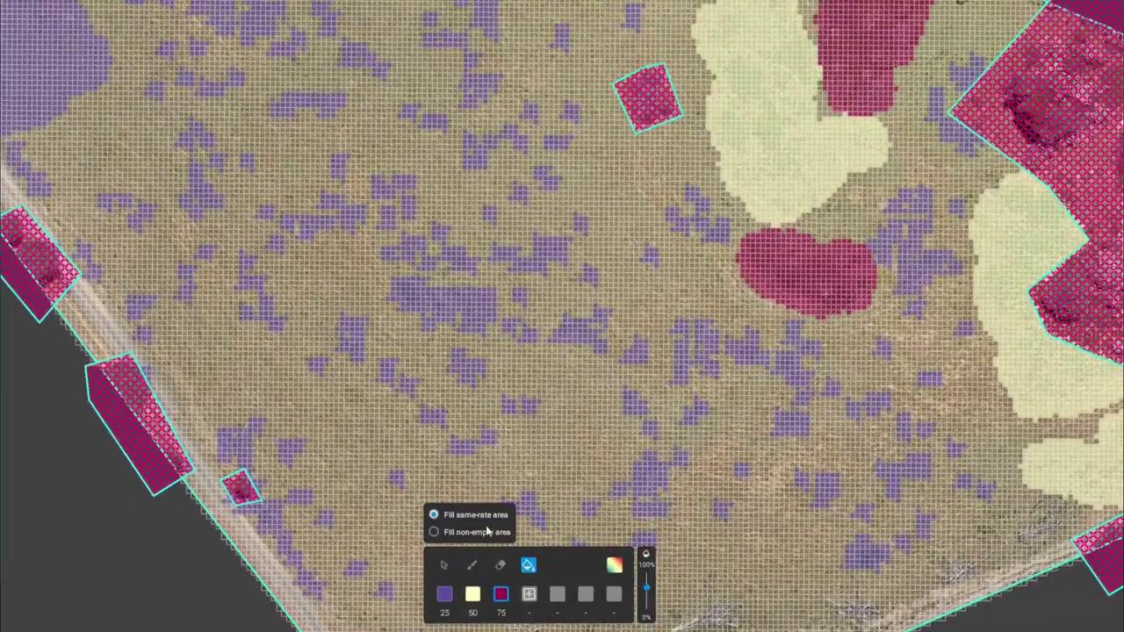
pyautogui.click(1019, 281)
pyautogui.scroll(2, 1006, 387)
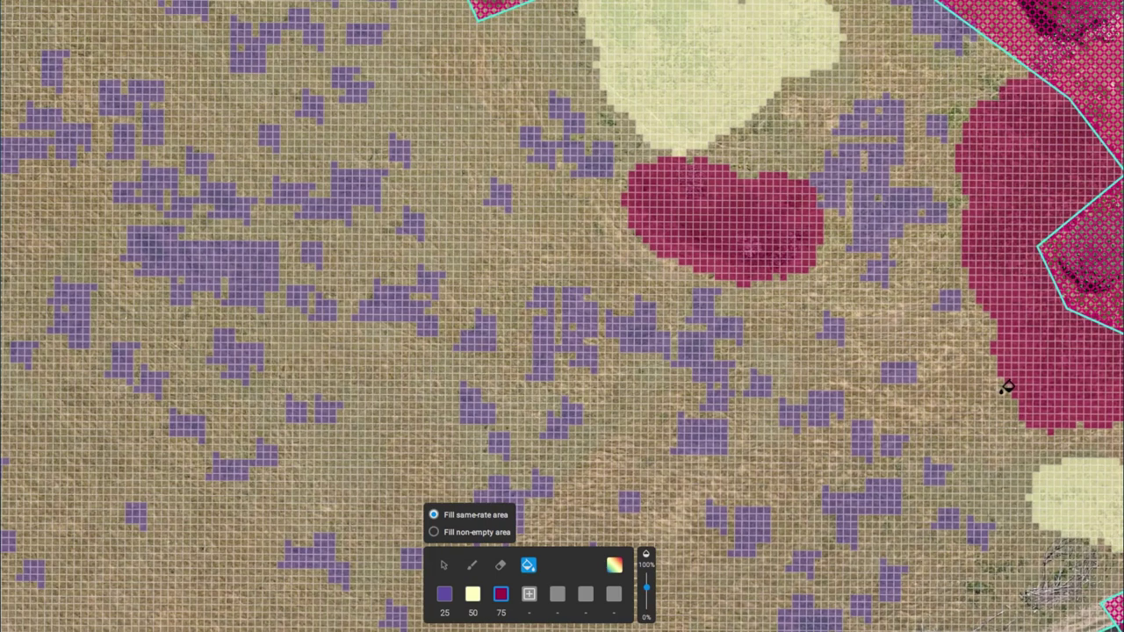
pyautogui.moveTo(644, 601)
pyautogui.mouseDown()
pyautogui.moveTo(647, 612)
pyautogui.moveTo(649, 594)
pyautogui.mouseUp()
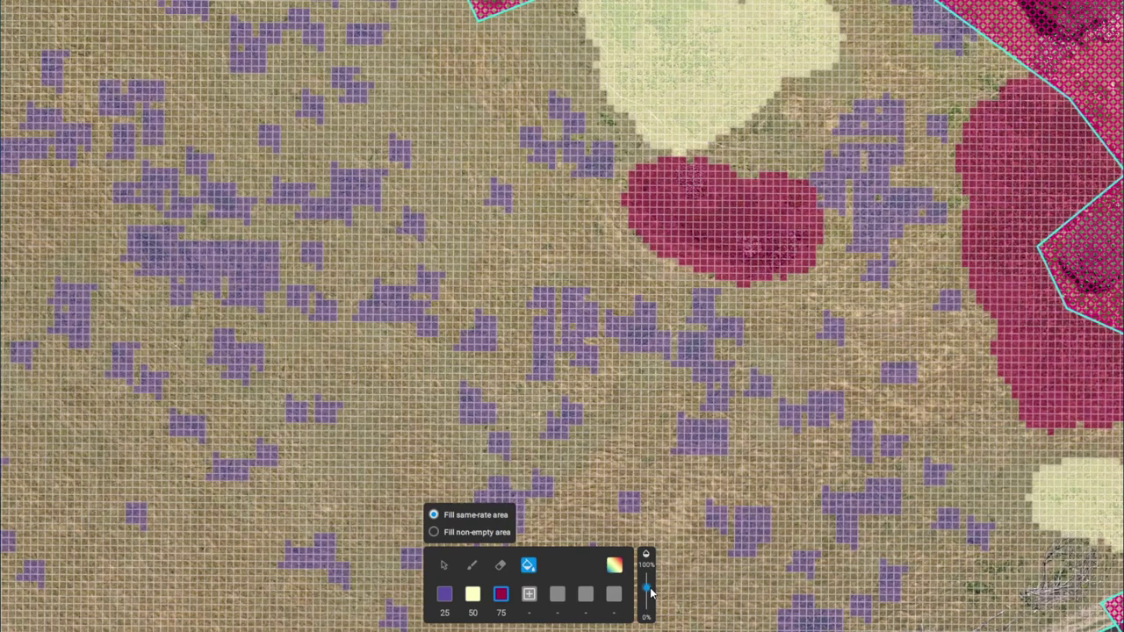
# Reselect the 50 L/ha rate and bring up the grid colour schemes
pyautogui.click(471, 596)
pyautogui.scroll(5, 708, 181)
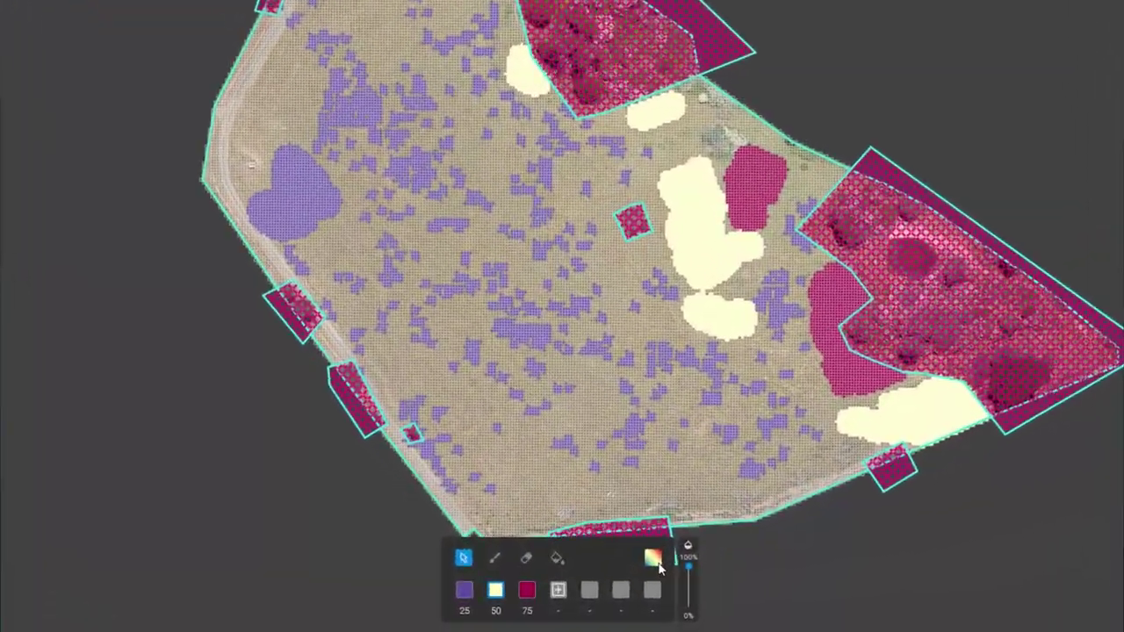
pyautogui.click(659, 565)
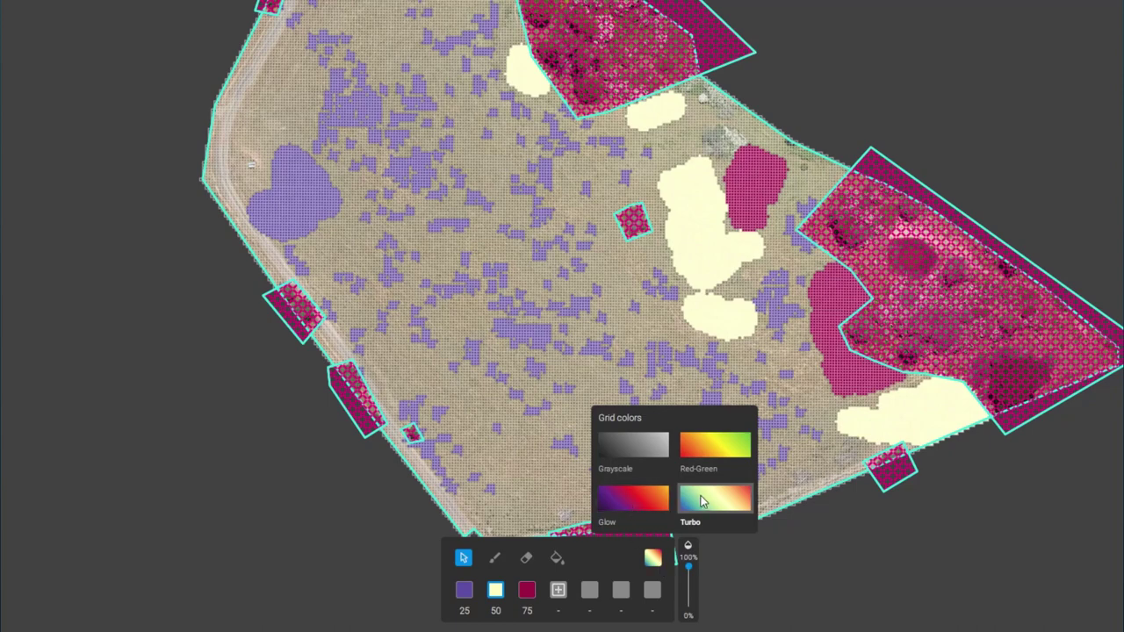
# Recolour the rate grid with the Glow scheme and start an operation export
pyautogui.click(655, 499)
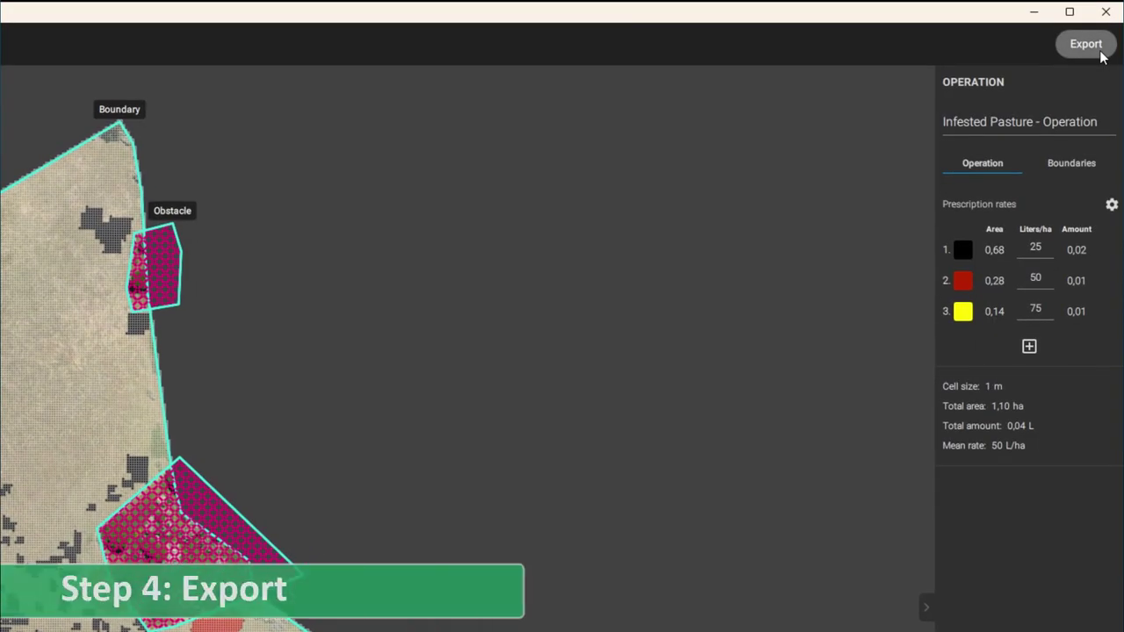
pyautogui.click(1097, 49)
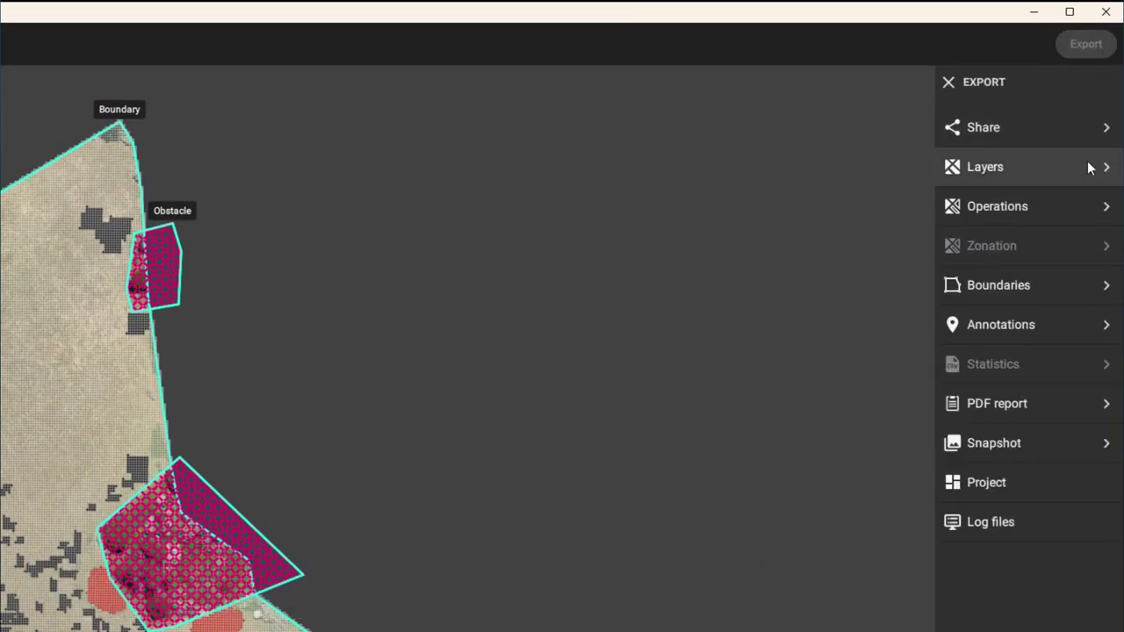
pyautogui.click(1113, 216)
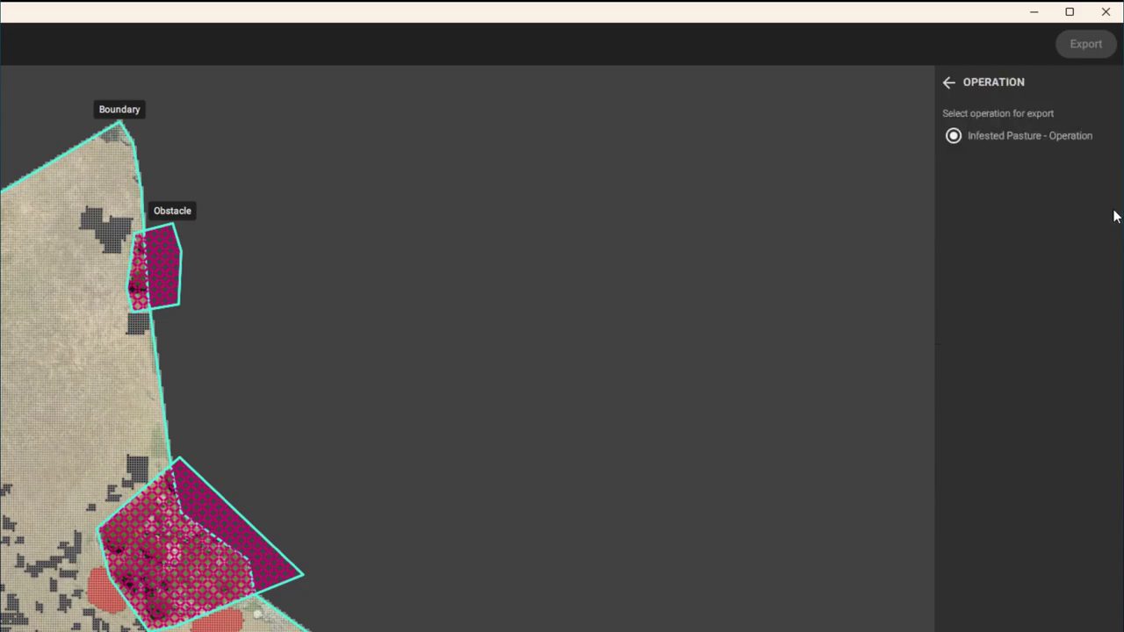
# Target Infested Pasture - Operation to DJI Agras (T-series) as a DJI Agras VRA mission
pyautogui.click(1010, 141)
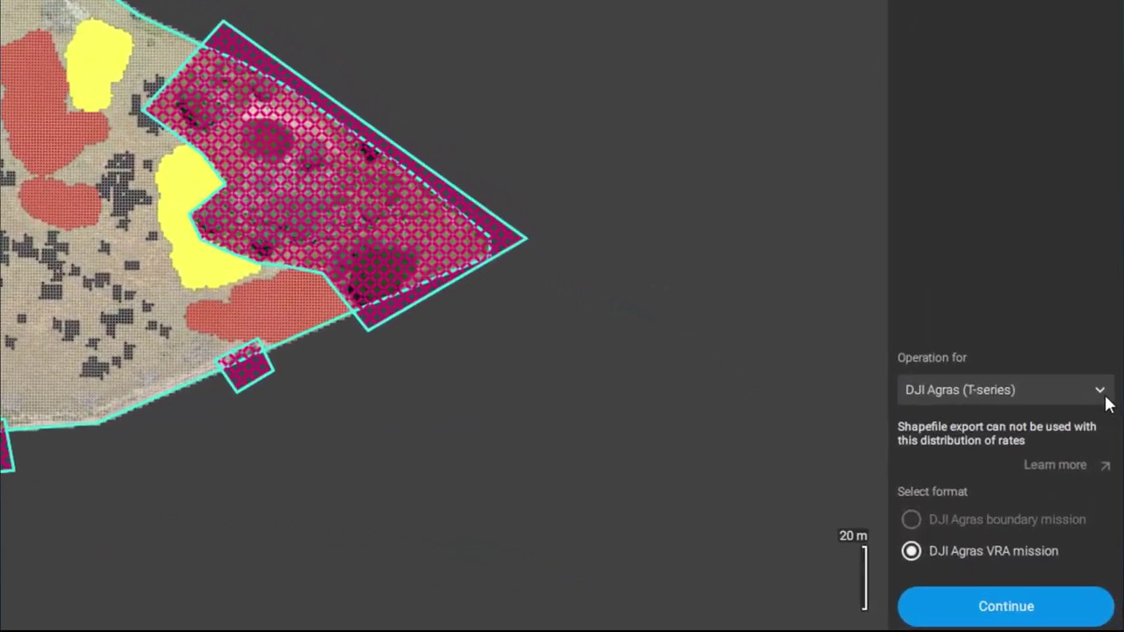
pyautogui.click(1100, 389)
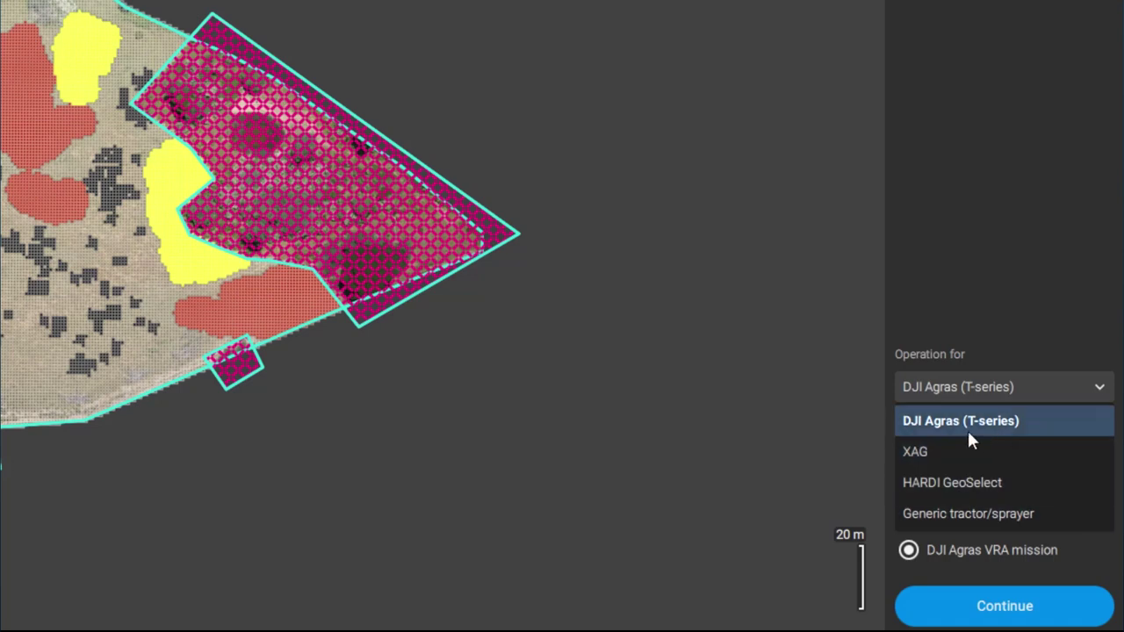
pyautogui.click(1076, 422)
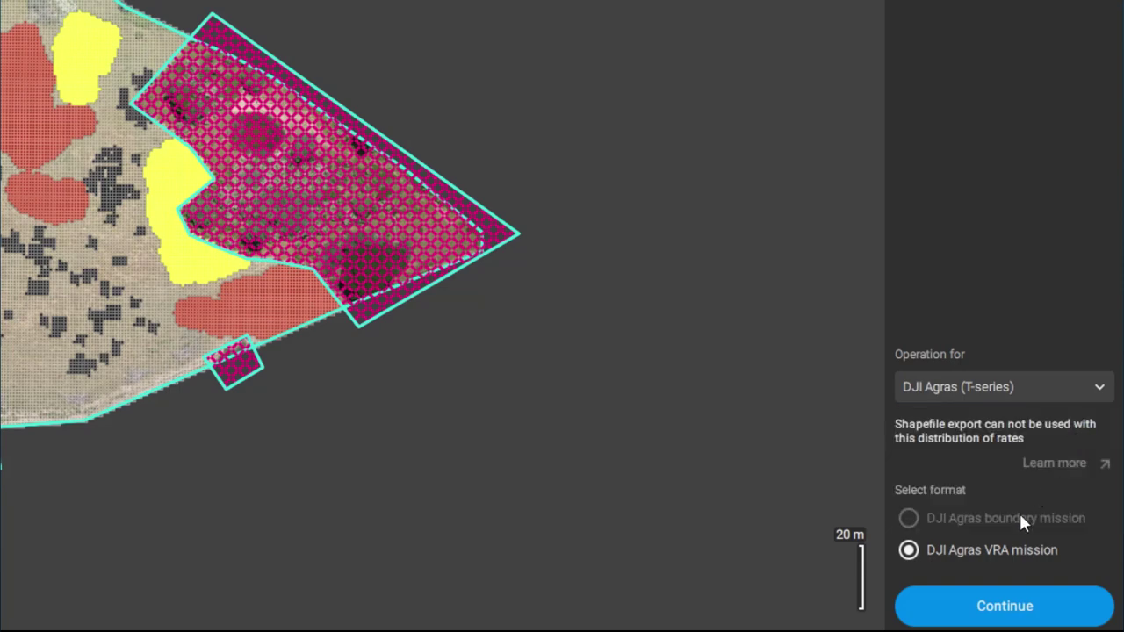
pyautogui.click(943, 550)
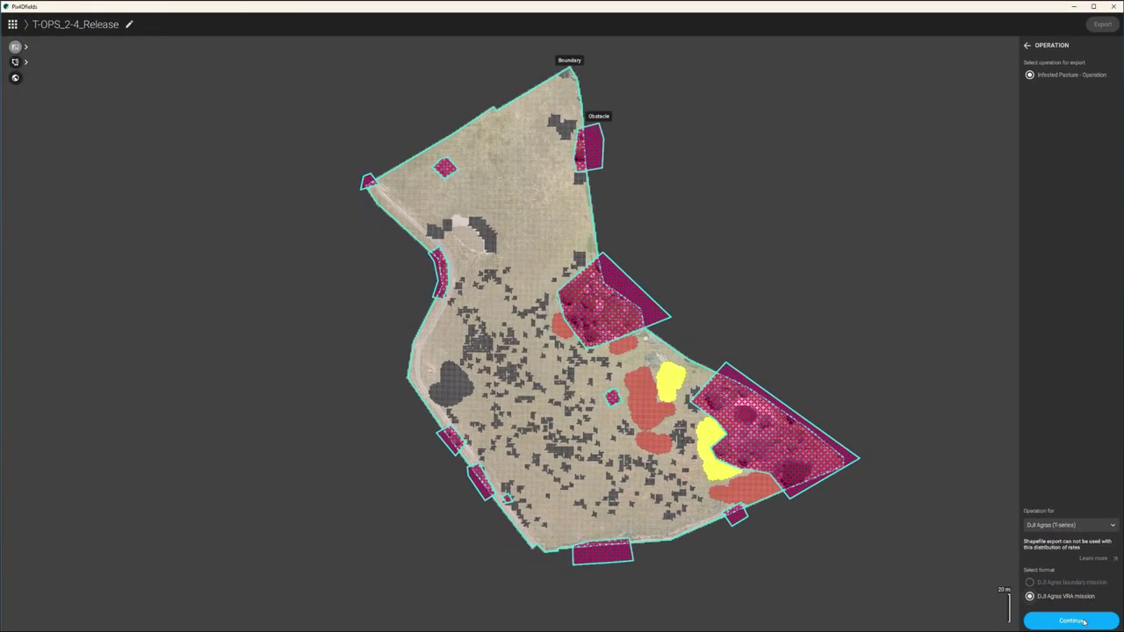
pyautogui.click(1063, 616)
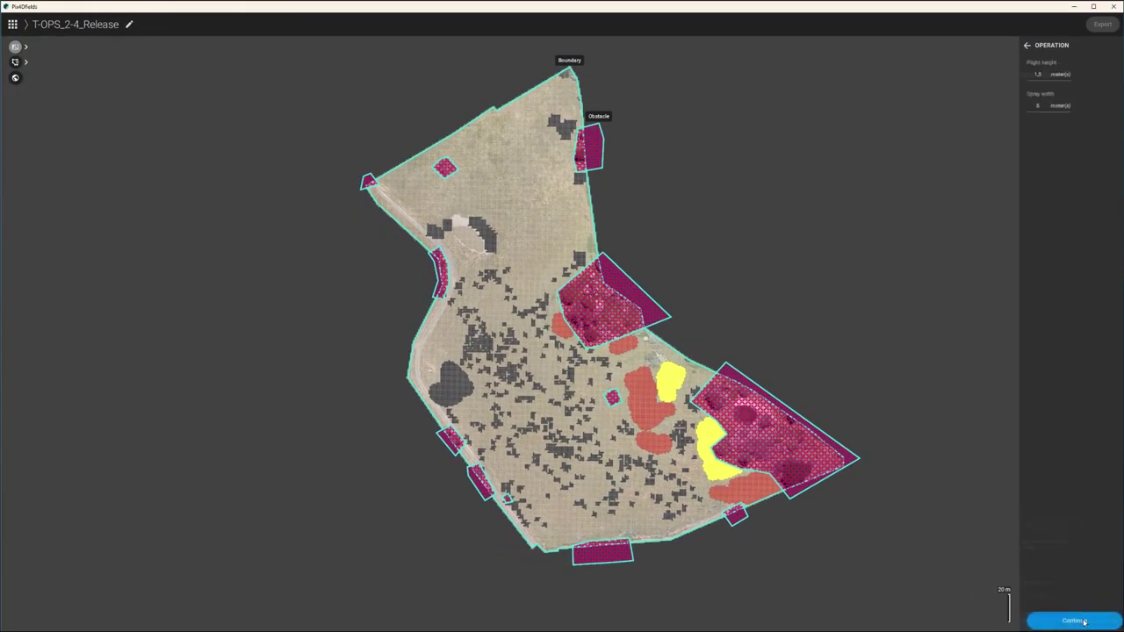
# Set a 2 m flight height and export the mission to Downloads\DJI AGRAS VRA Operation
pyautogui.click(1034, 73)
pyautogui.write('2')
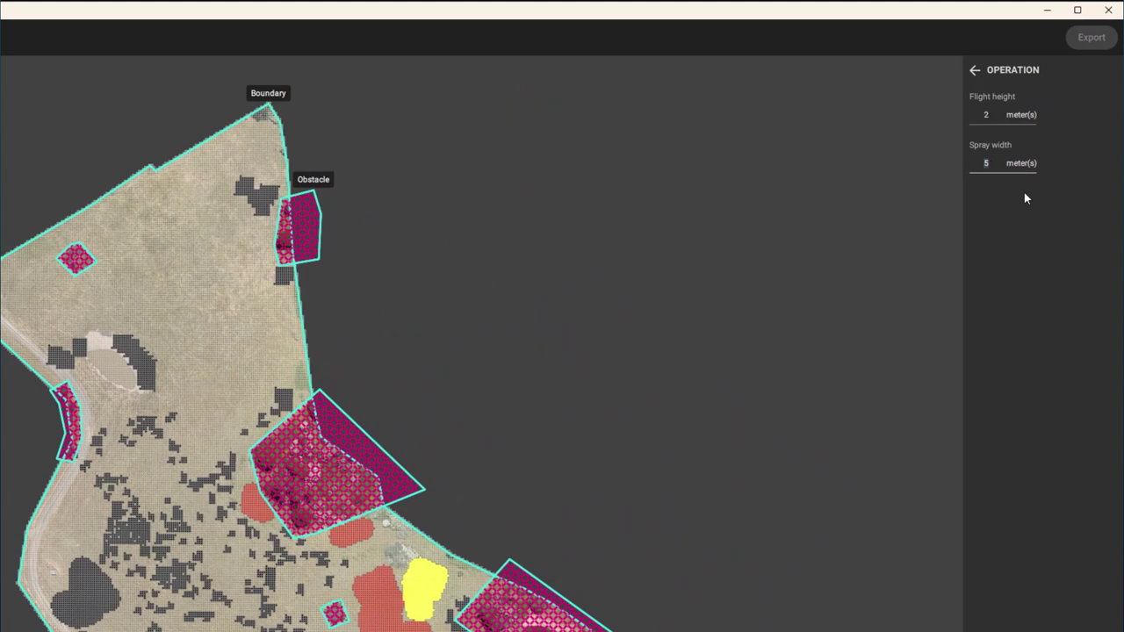
pyautogui.write('3')
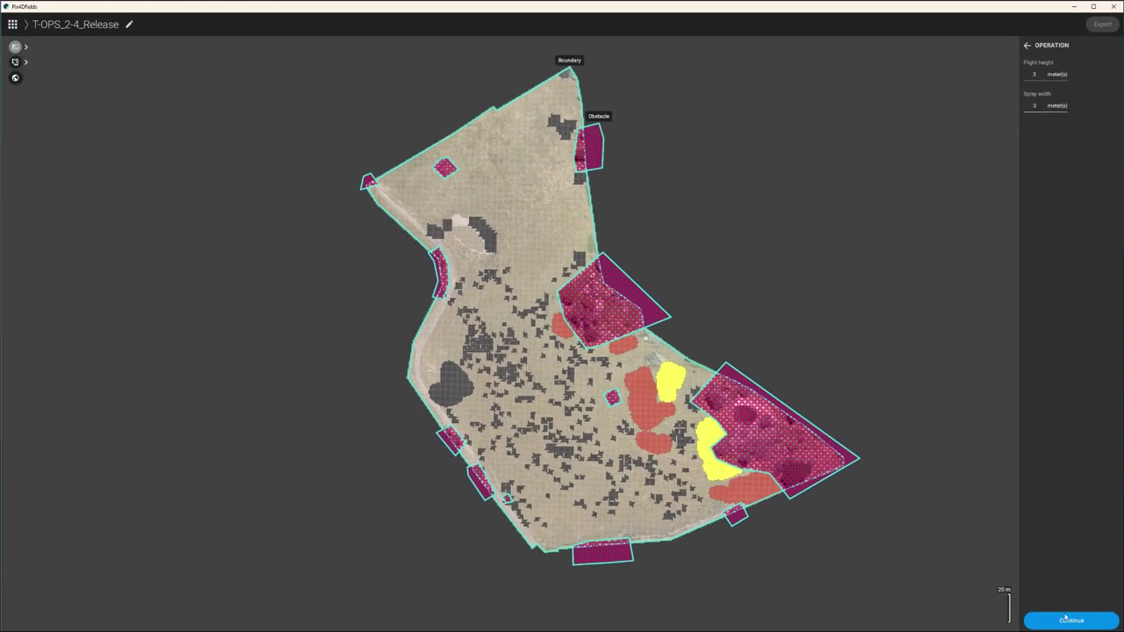
pyautogui.click(1070, 620)
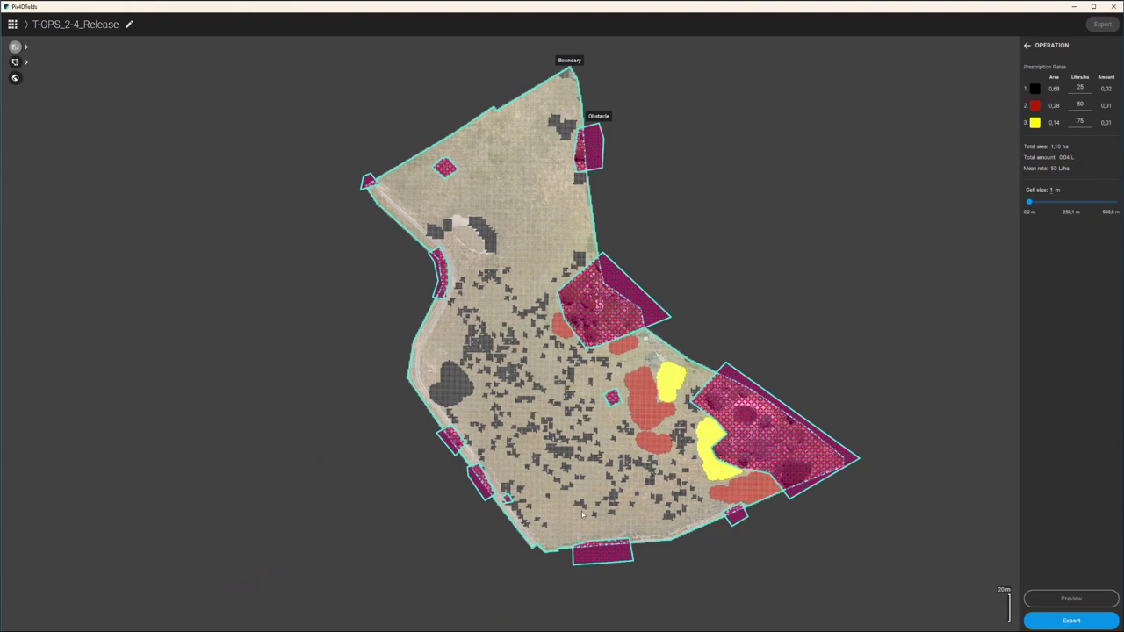
pyautogui.scroll(3, 582, 514)
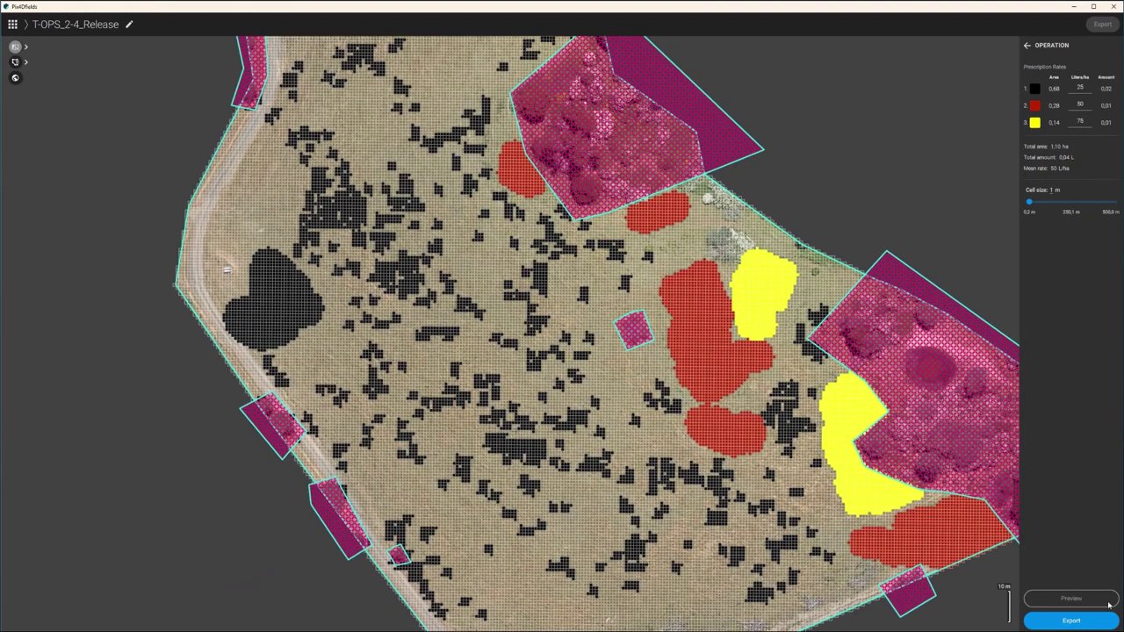
pyautogui.click(1105, 620)
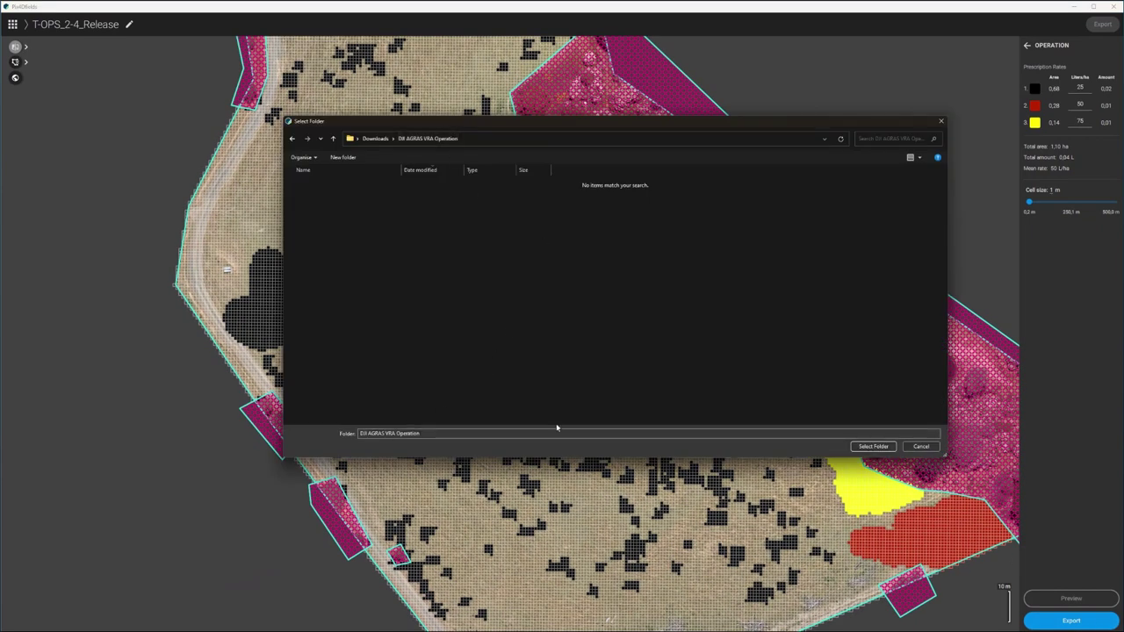
pyautogui.click(881, 453)
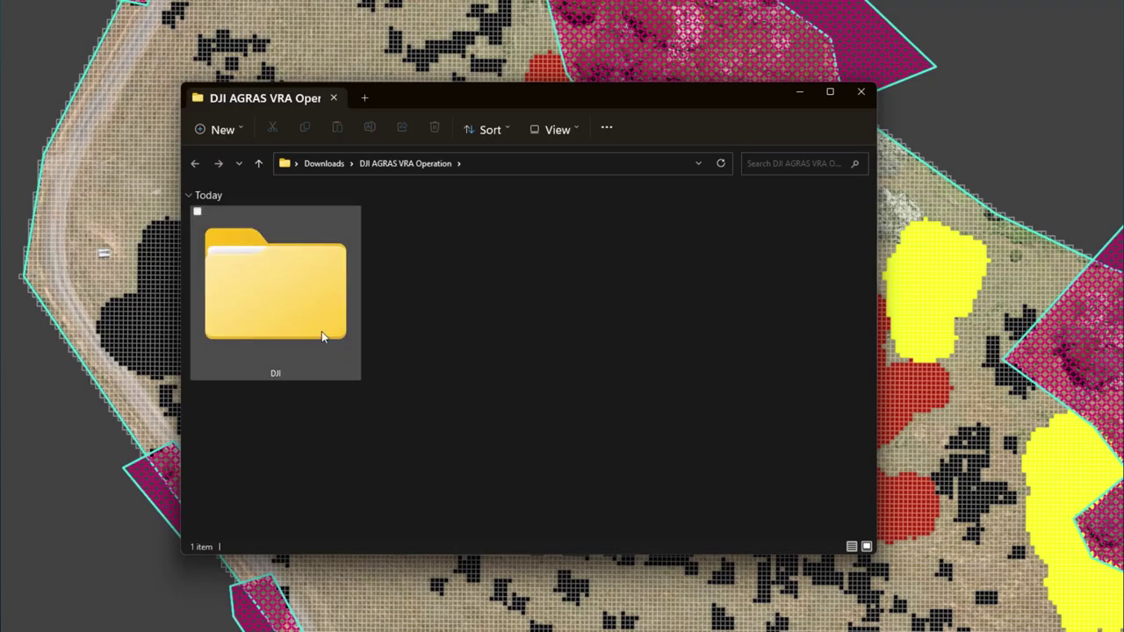
# Inspect the DJI export's ShapeFile folder and preview the prescription TIF in Rx
pyautogui.doubleClick(322, 335)
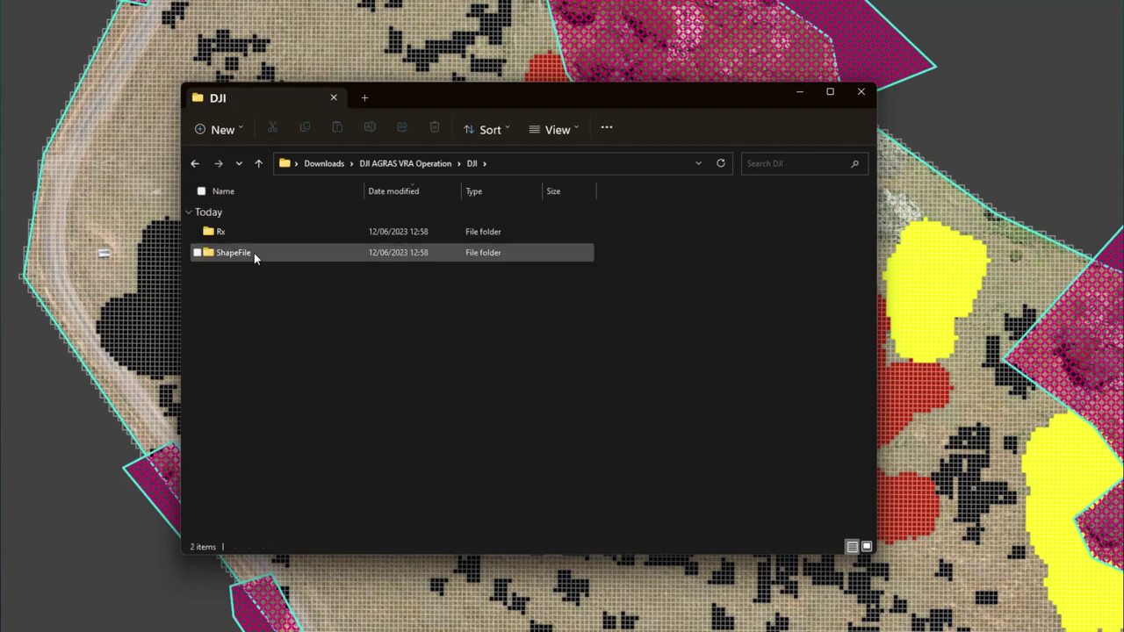
pyautogui.doubleClick(262, 252)
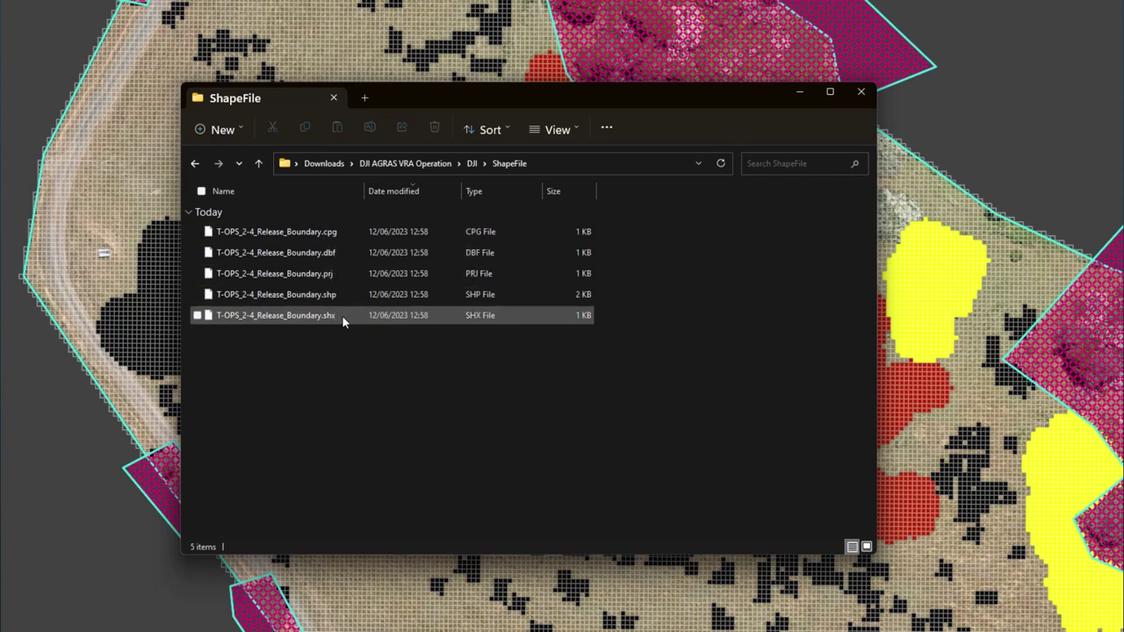
pyautogui.click(471, 166)
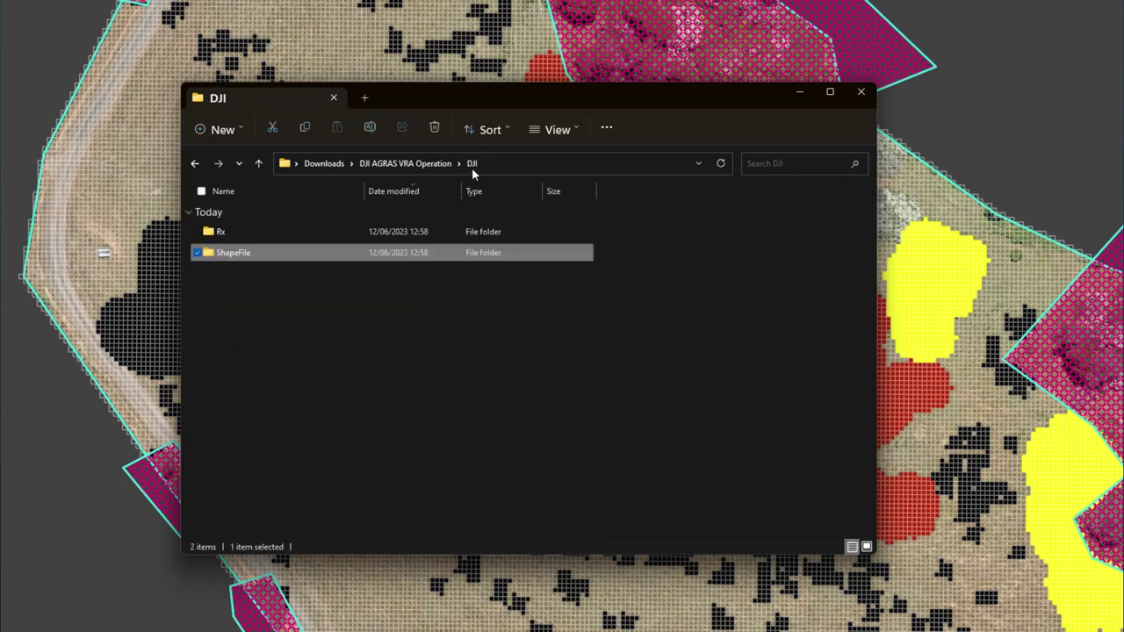
pyautogui.doubleClick(334, 233)
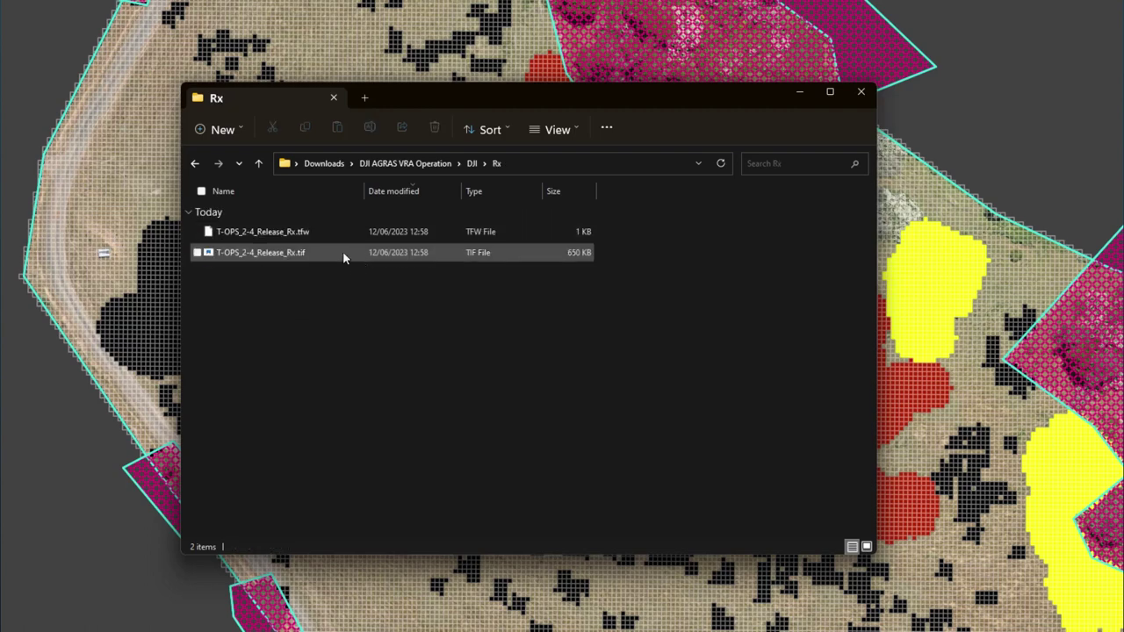
pyautogui.click(342, 252)
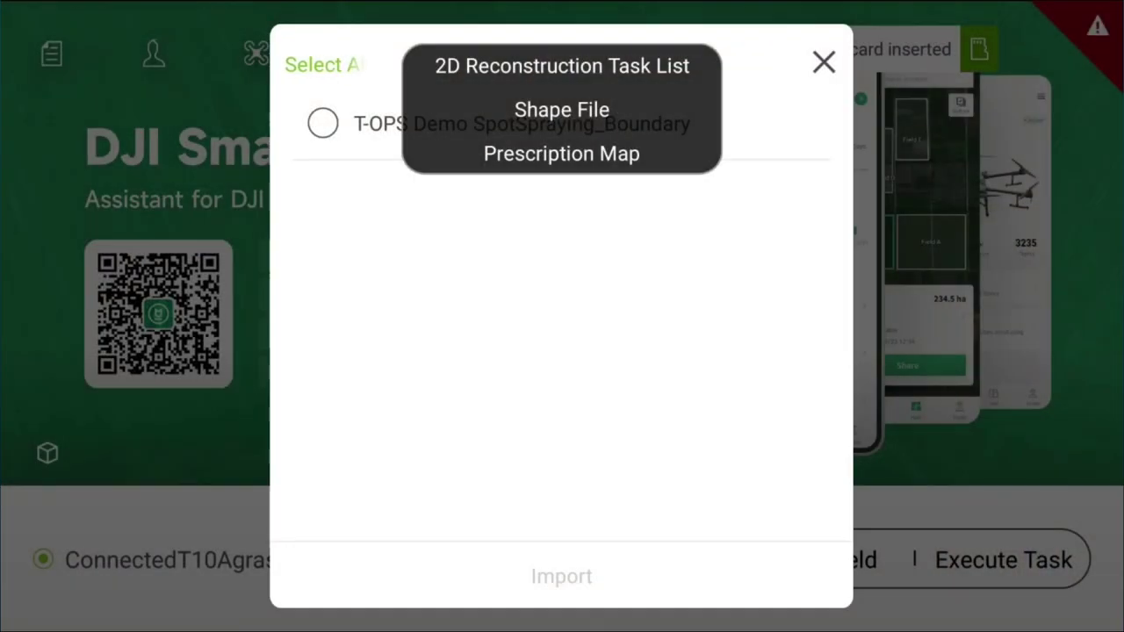
# Import the T-OPS Demo SpotSpraying_Boundary shapefile
pyautogui.click(561, 109)
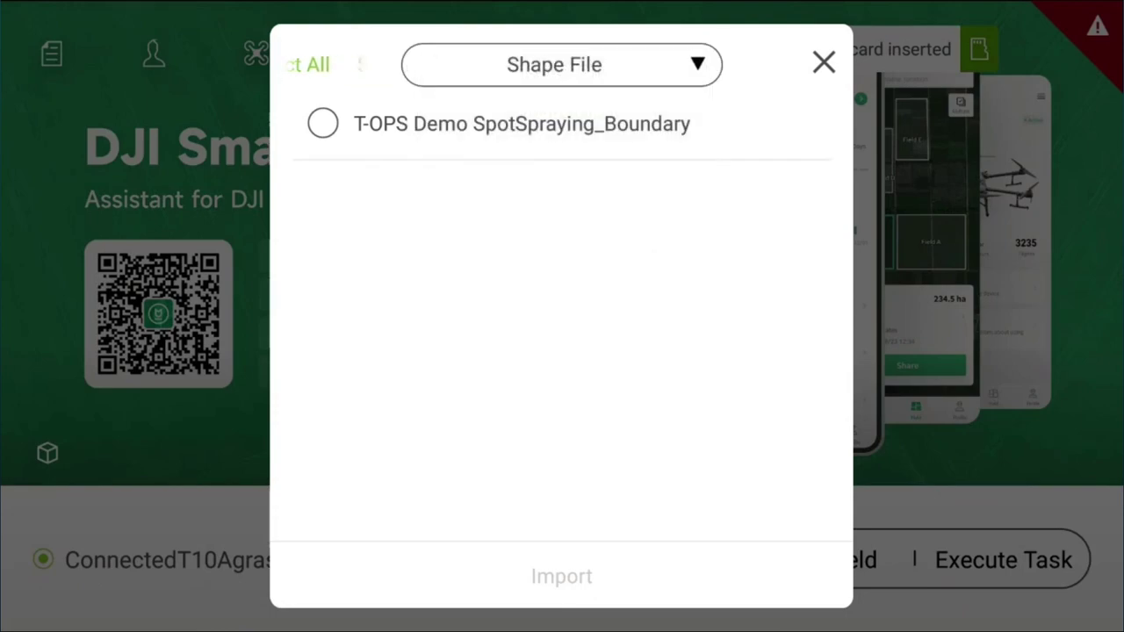
pyautogui.click(322, 122)
pyautogui.click(561, 576)
# Import the SpotSpraying_Rx prescription map with ha as the default unit
pyautogui.click(562, 65)
pyautogui.click(562, 154)
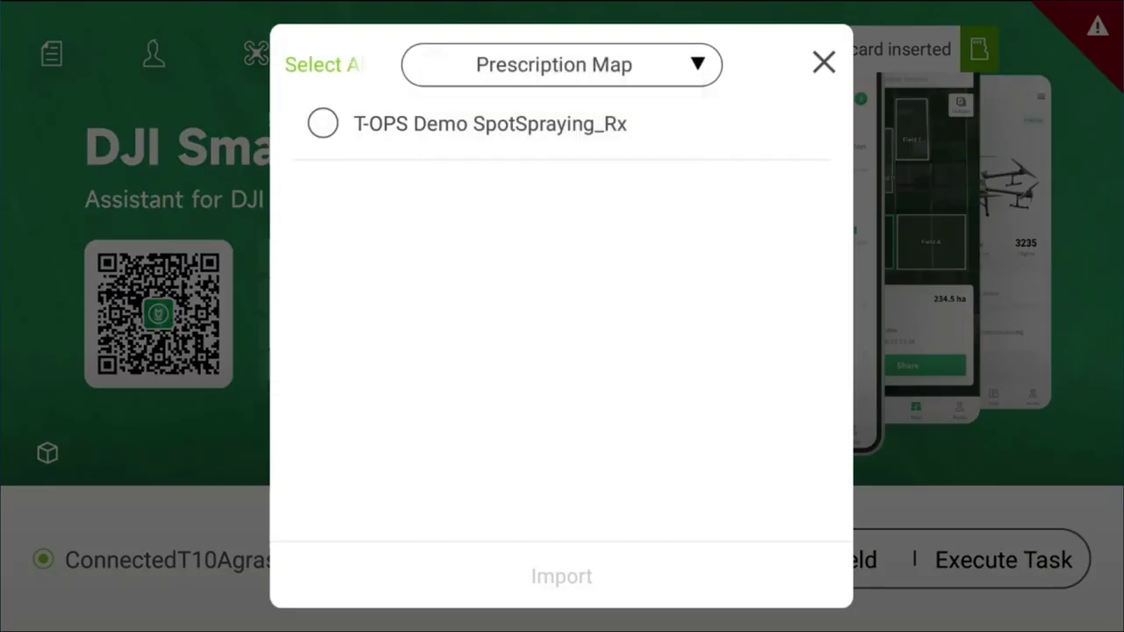
pyautogui.click(322, 123)
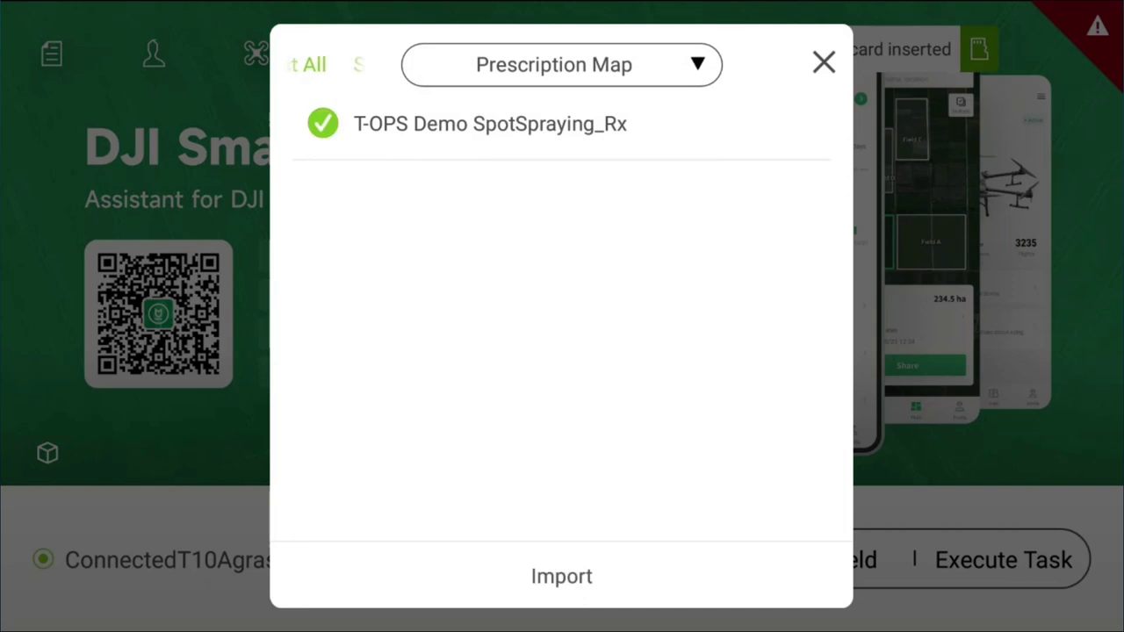
pyautogui.click(562, 576)
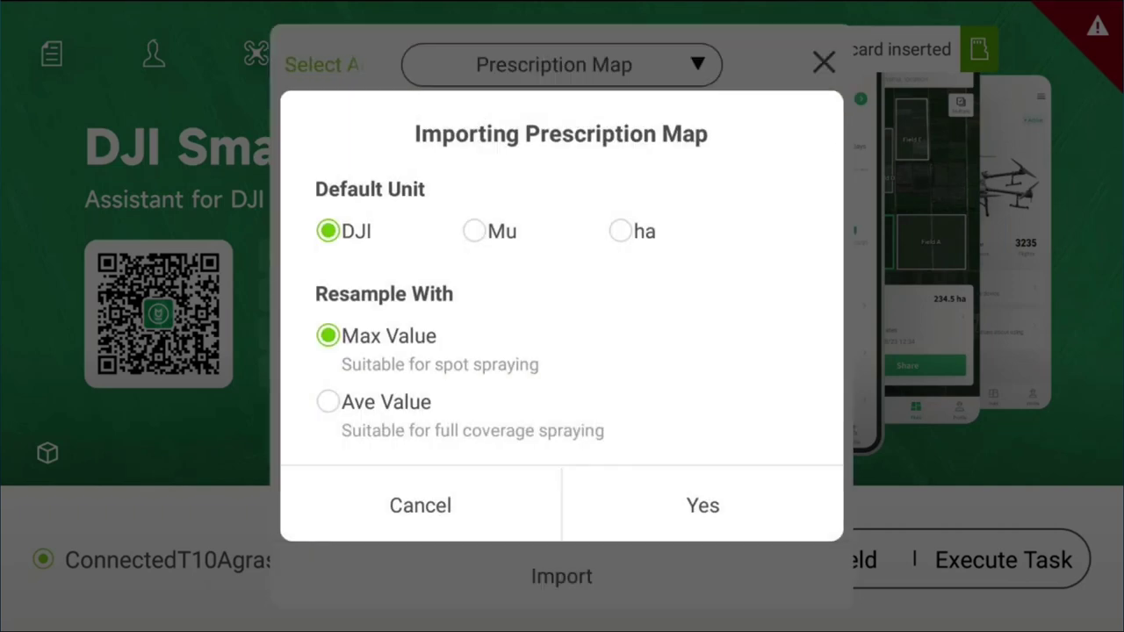
pyautogui.click(619, 231)
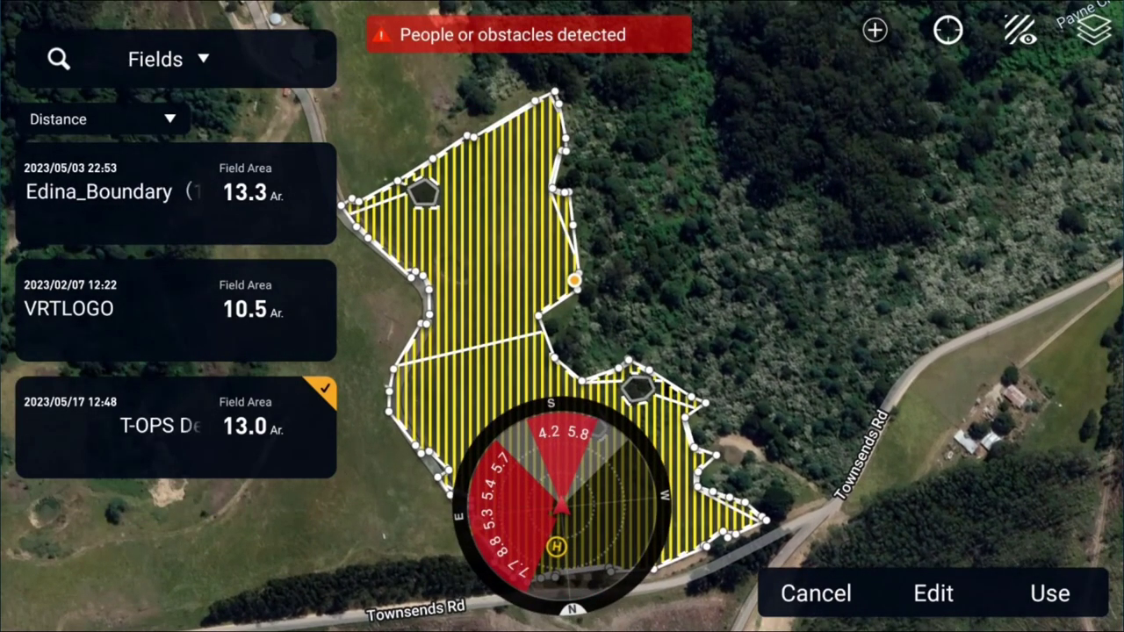
# Select the newest T-OPS Demo field and apply its imported prescription map
pyautogui.click(1049, 593)
pyautogui.click(49, 196)
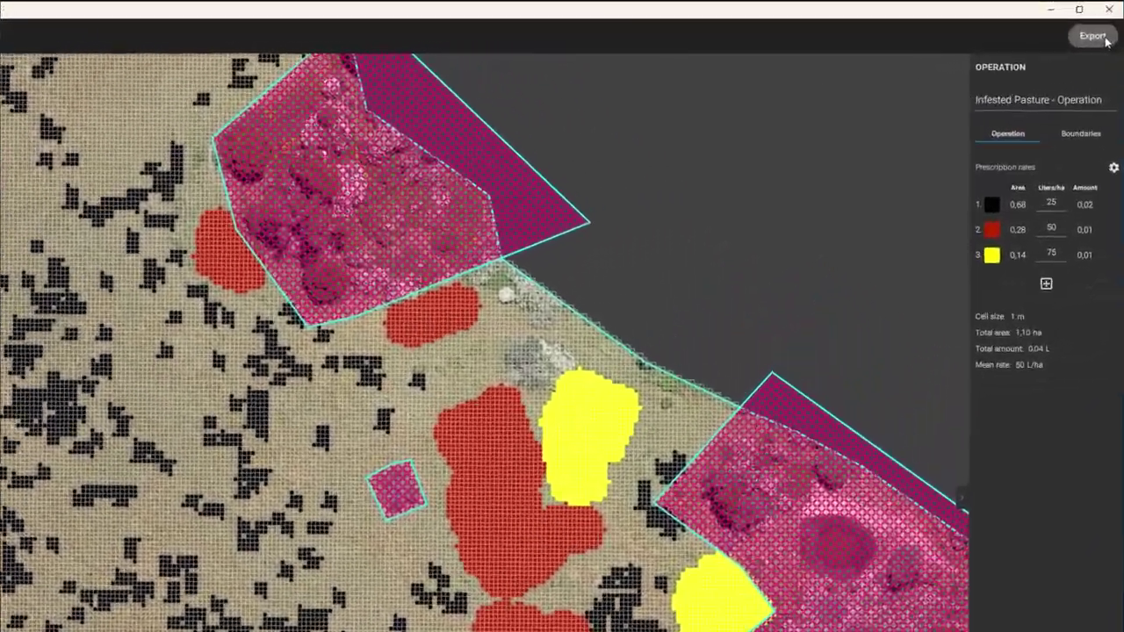
# Set the Infested Pasture export to a Generic tractor/sprayer Shapefile with zero-rate geometry
pyautogui.click(1101, 23)
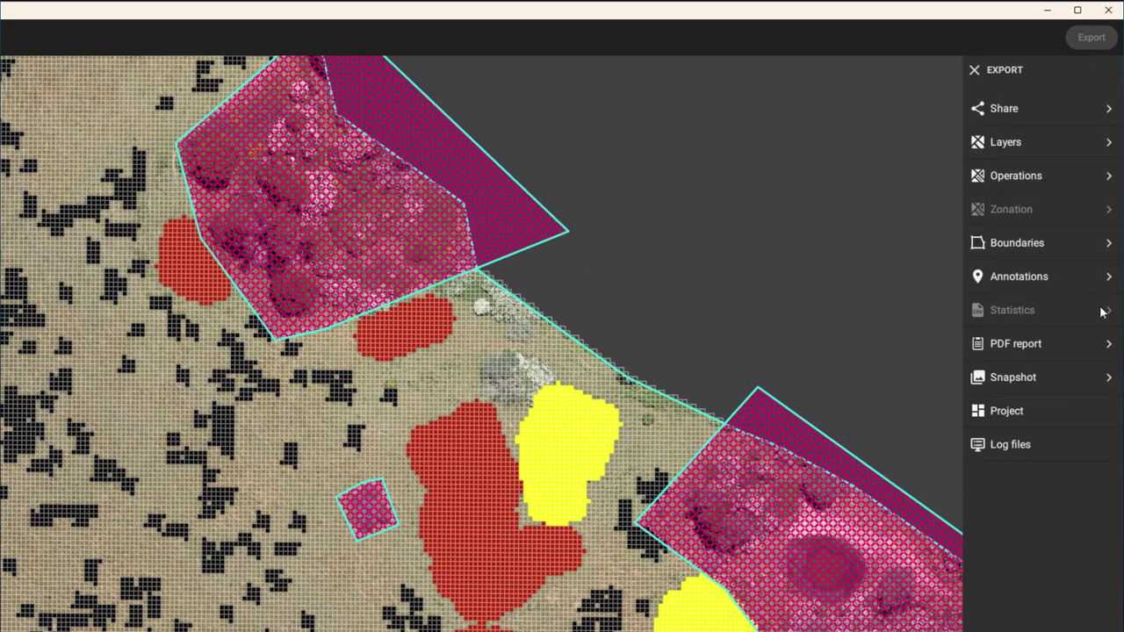
pyautogui.click(1109, 179)
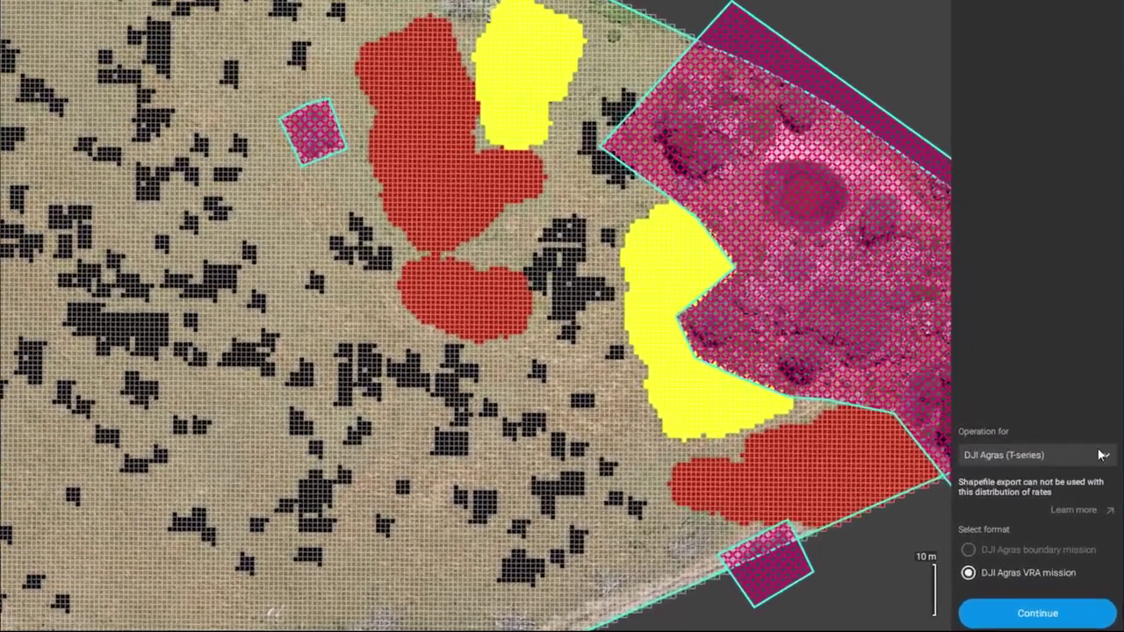
pyautogui.click(1111, 532)
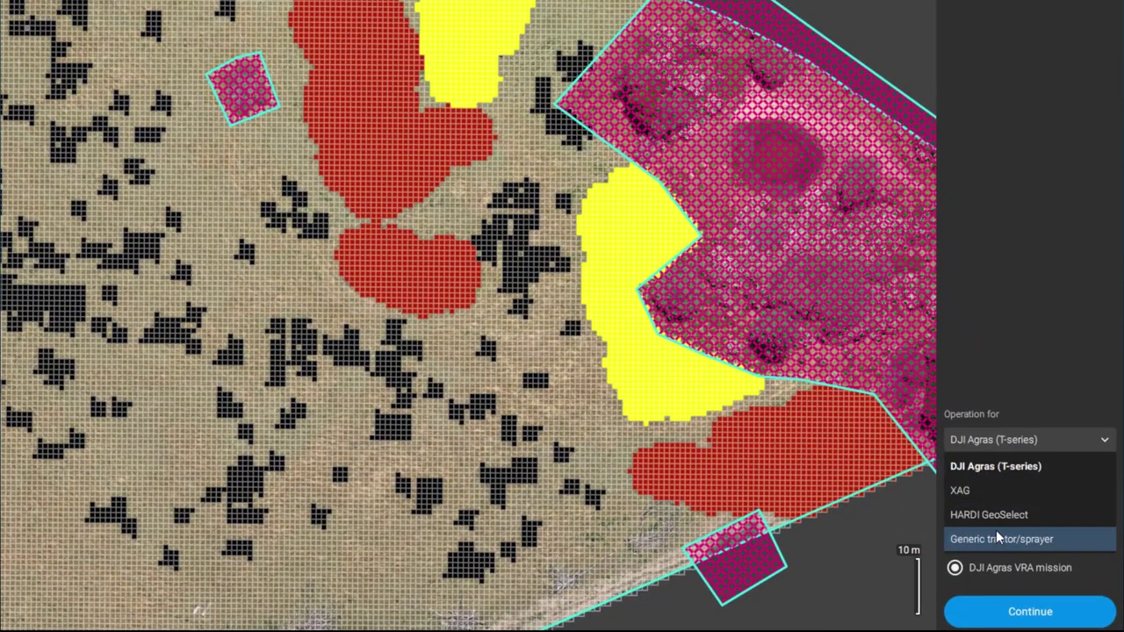
pyautogui.click(1077, 537)
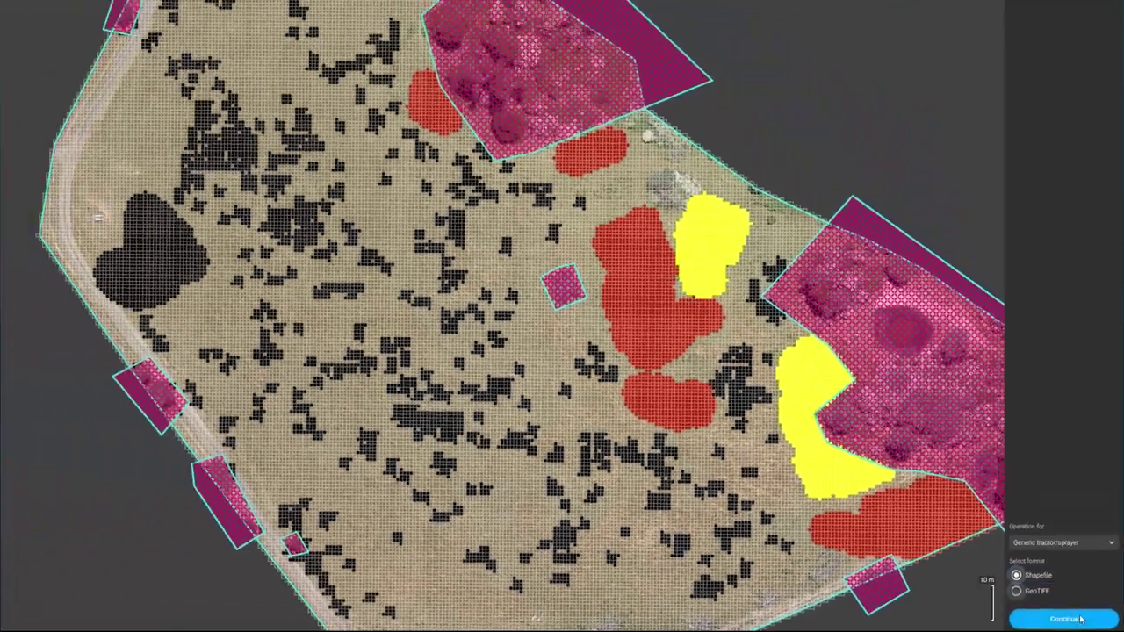
pyautogui.click(1029, 611)
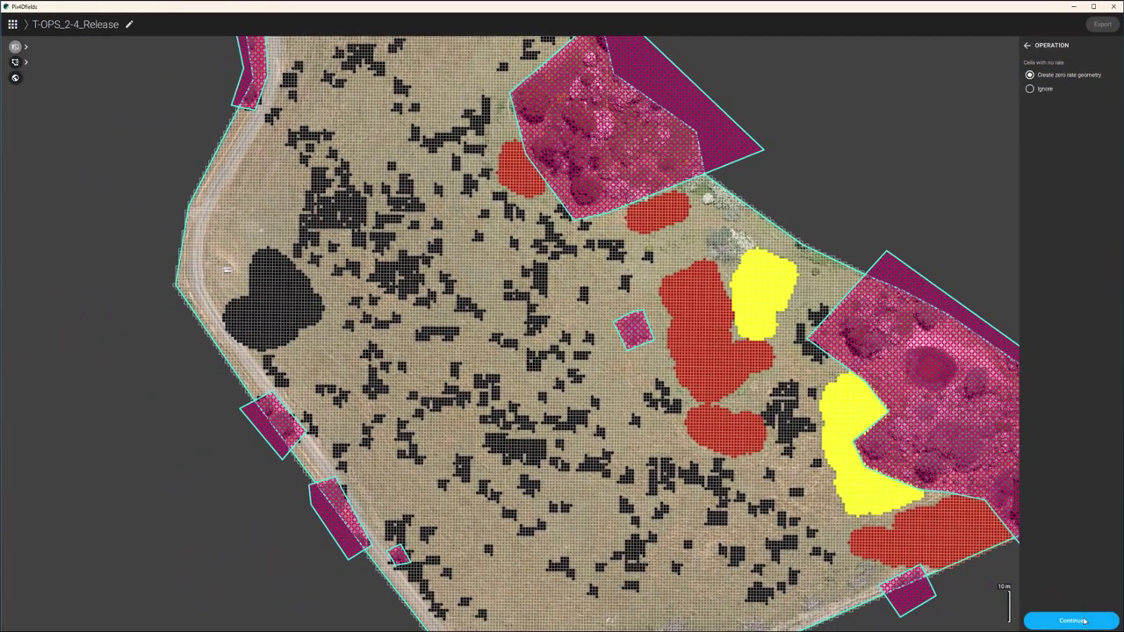
pyautogui.click(1067, 628)
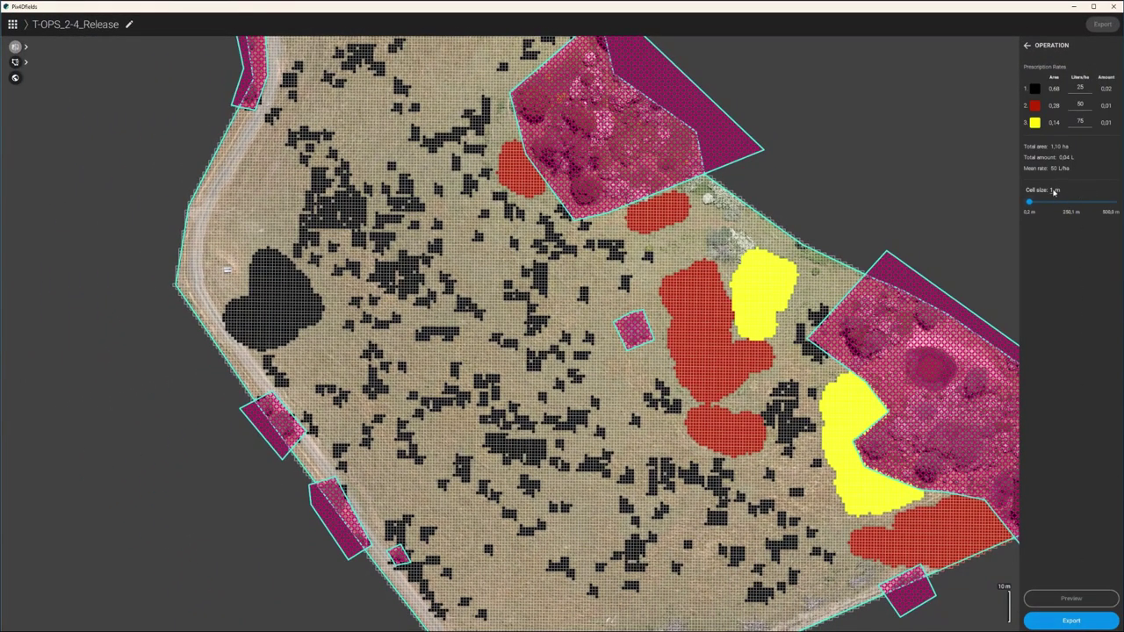
# Preview the grid at 3 m cell size and export the tractor shapefile to Tractor VRA Operation
pyautogui.write('3')
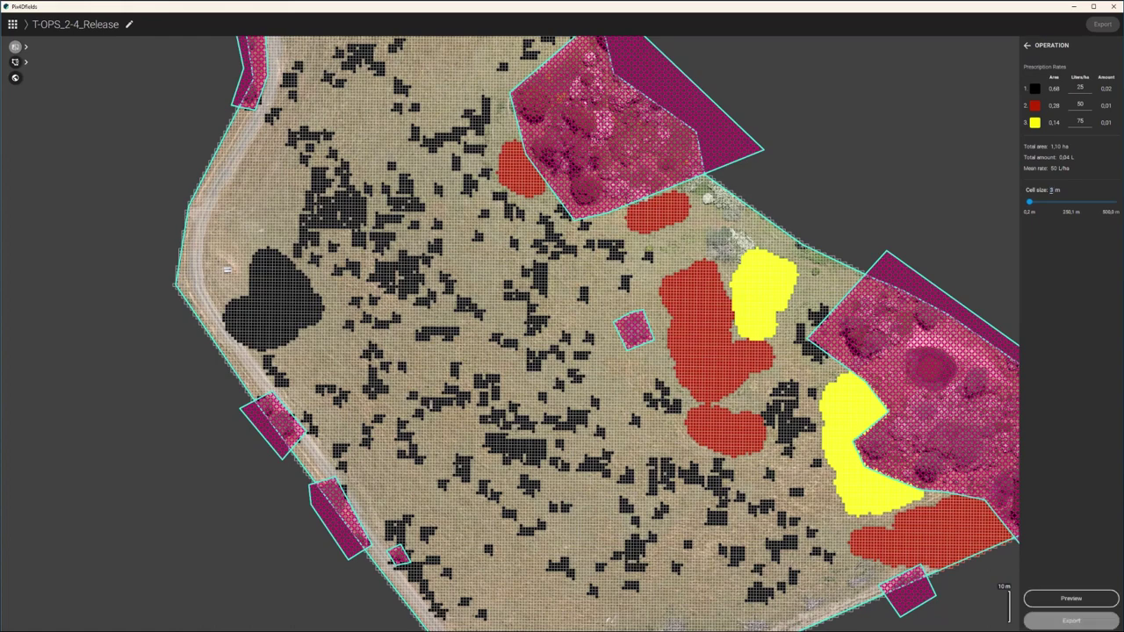
pyautogui.click(1088, 599)
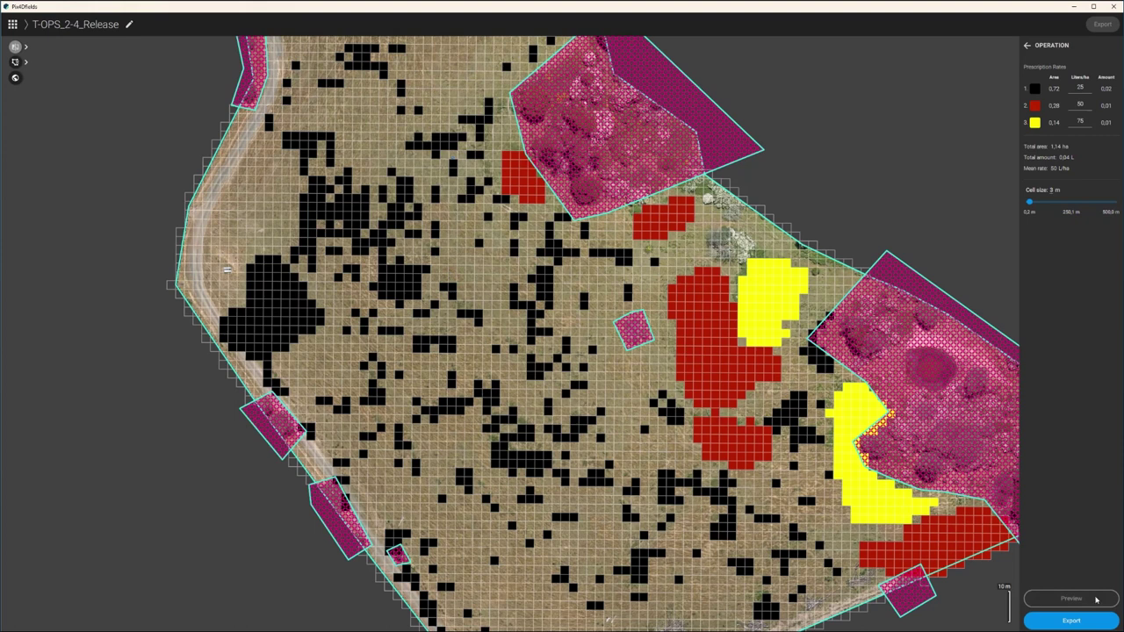
pyautogui.click(1076, 619)
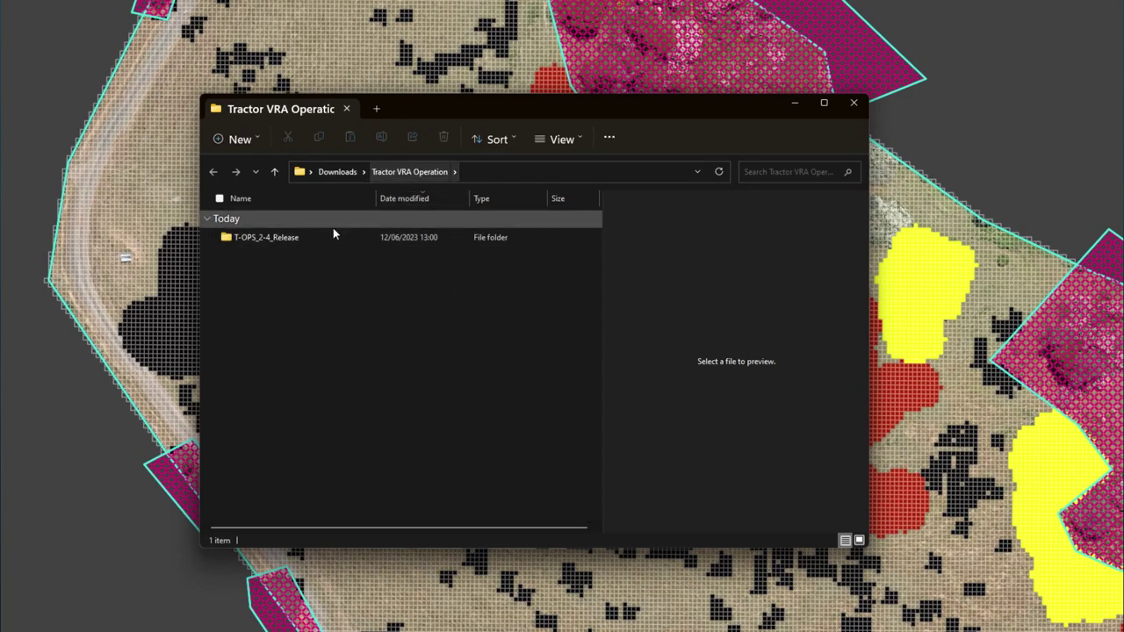
# Inspect T-OPS_2-4_Release's Rx and Boundary folders, checking each holds five shapefile files, and select the Boundary .shp
pyautogui.click(299, 240)
pyautogui.doubleClick(298, 240)
pyautogui.doubleClick(263, 258)
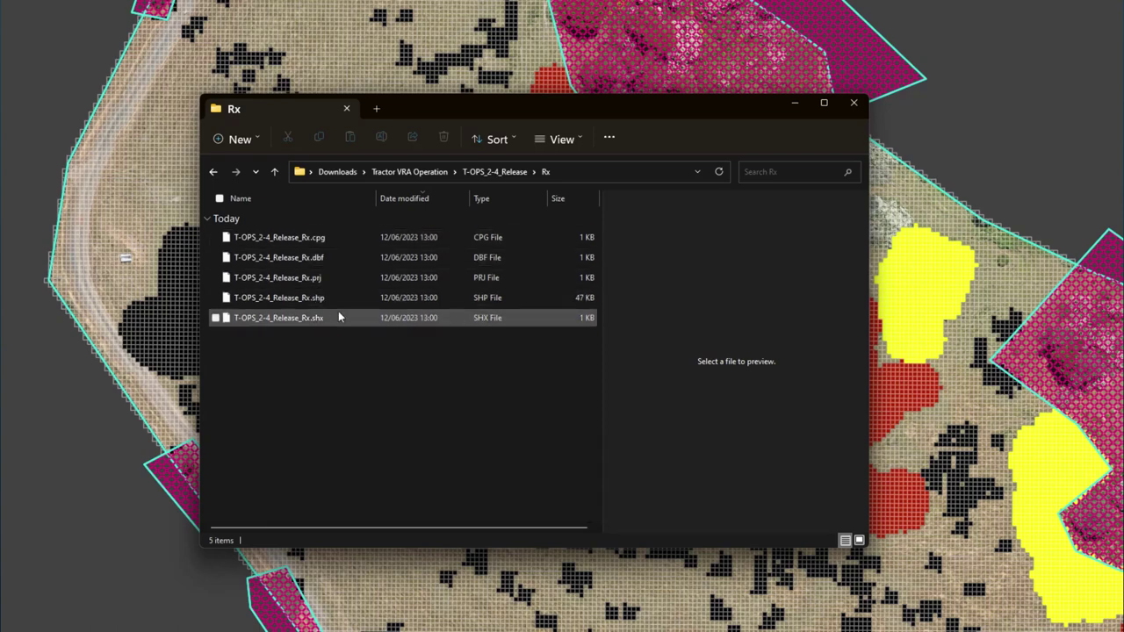
pyautogui.click(491, 174)
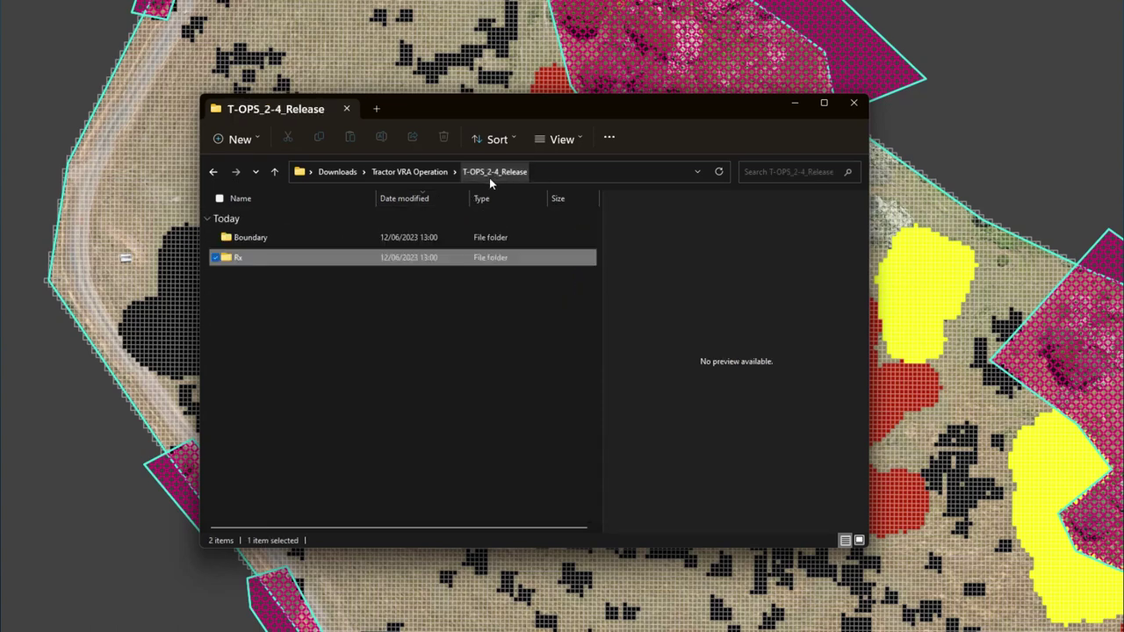
pyautogui.click(282, 245)
pyautogui.doubleClick(281, 244)
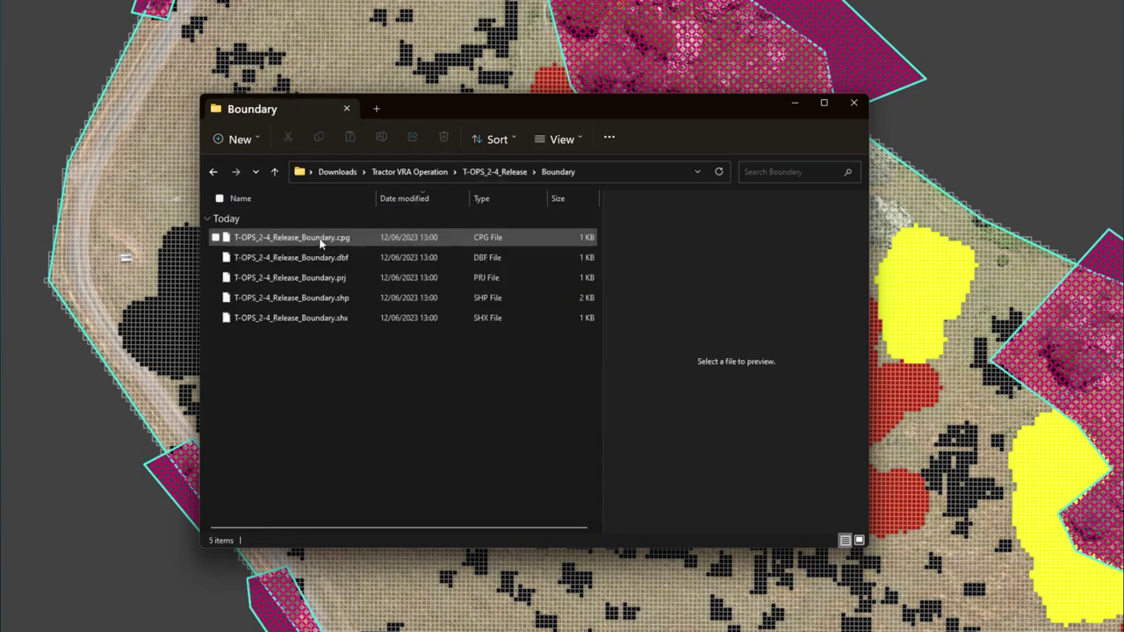
pyautogui.click(354, 303)
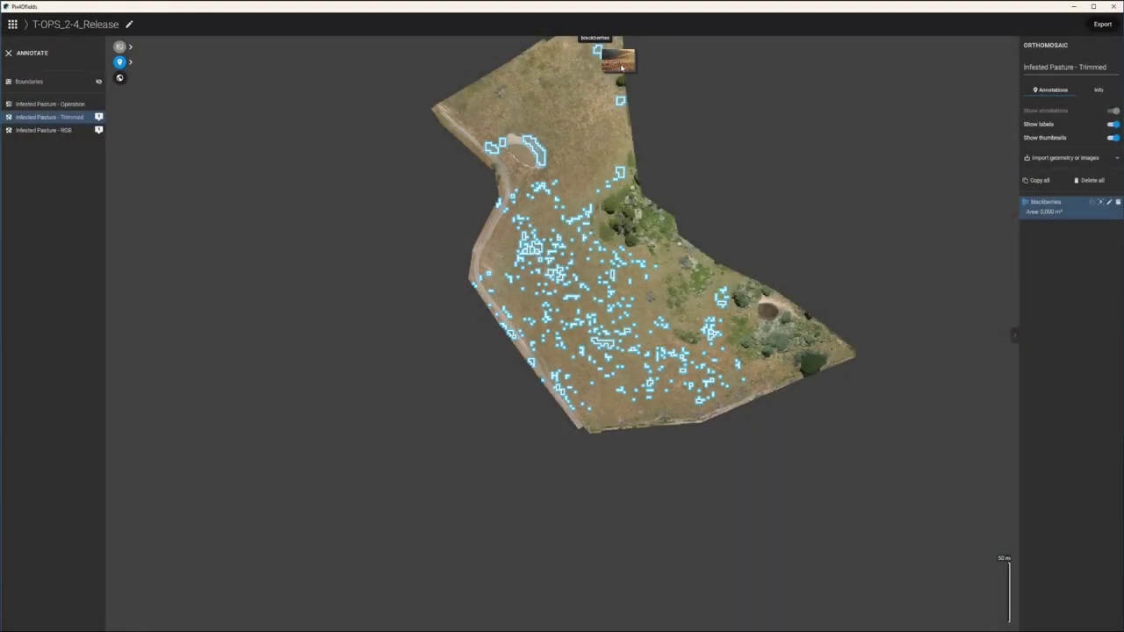
pyautogui.click(622, 68)
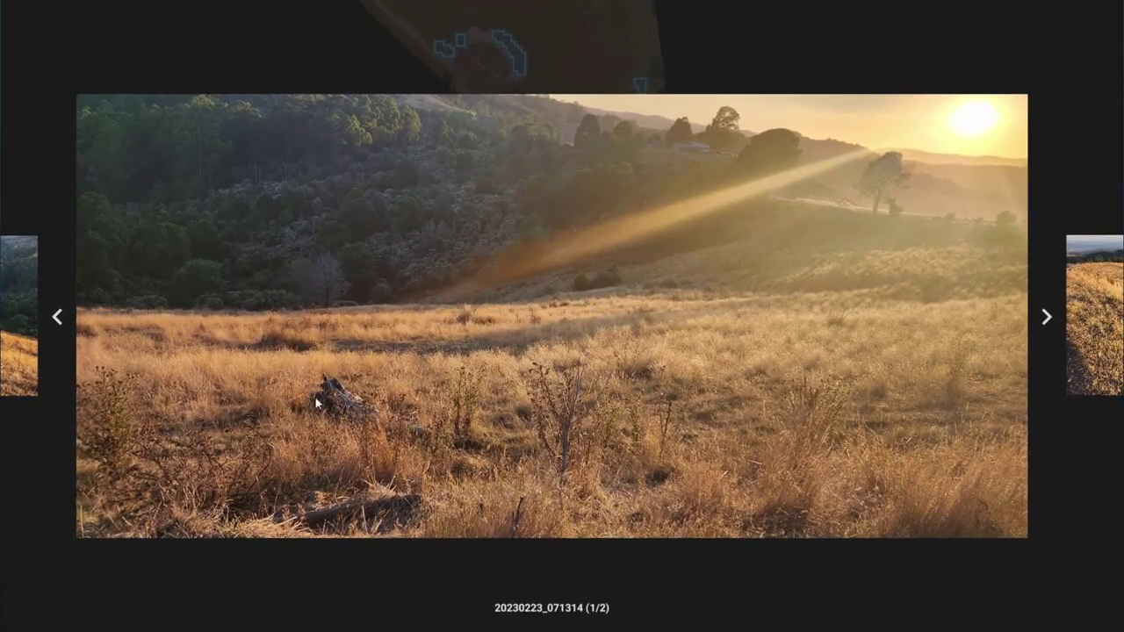
pyautogui.click(1046, 317)
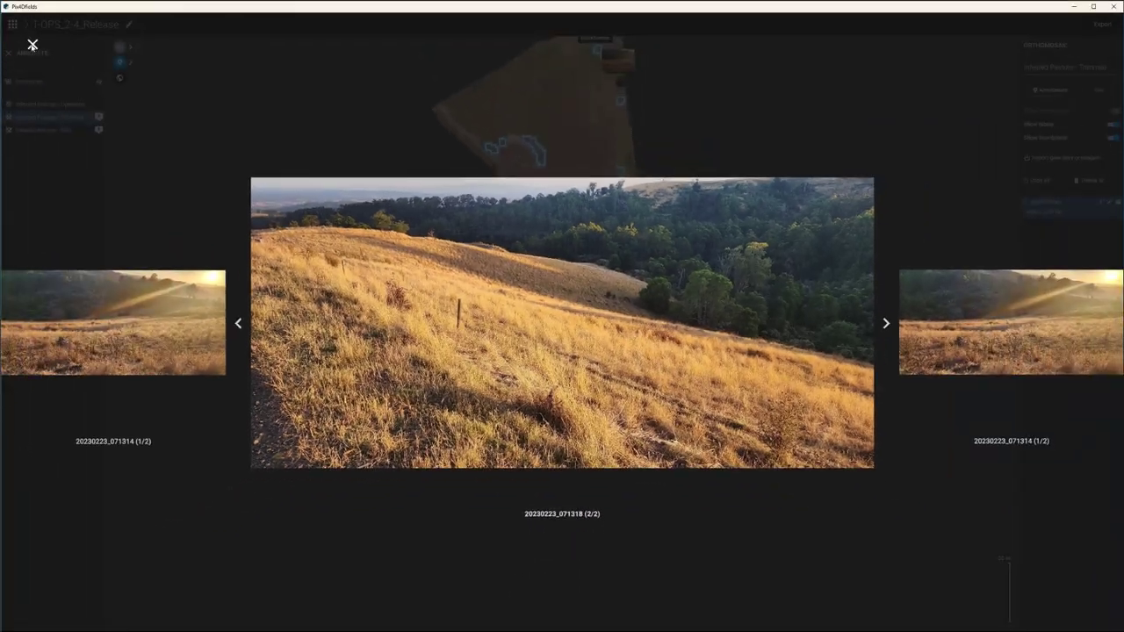
pyautogui.click(33, 45)
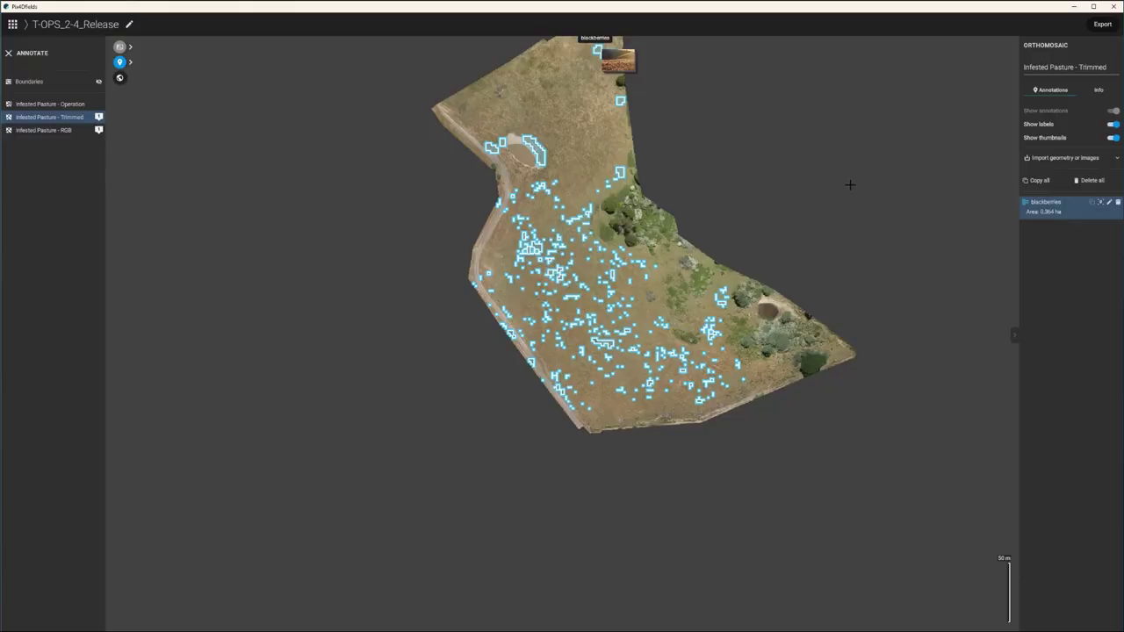